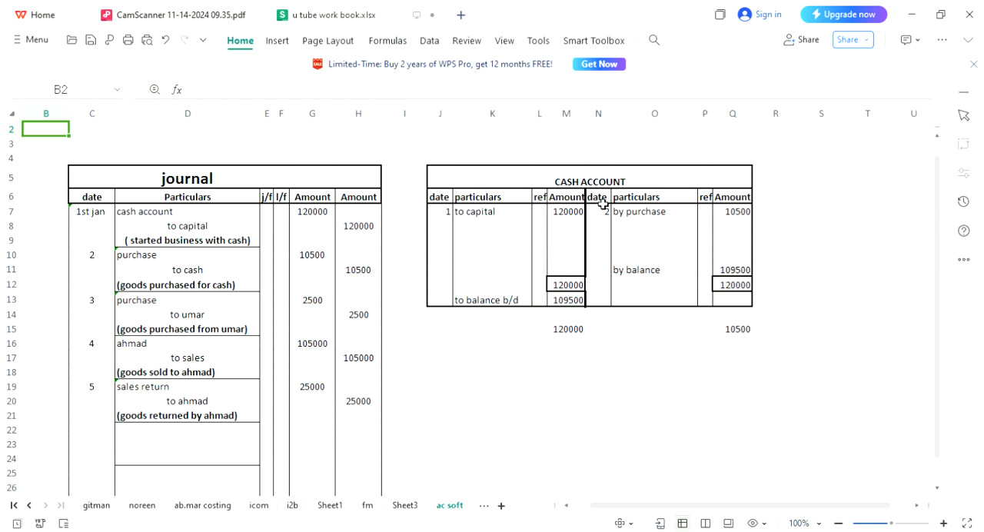
Copy the whole CASH ACCOUNT table and paste the copy below it starting at cell J17.
left_click(569, 358)
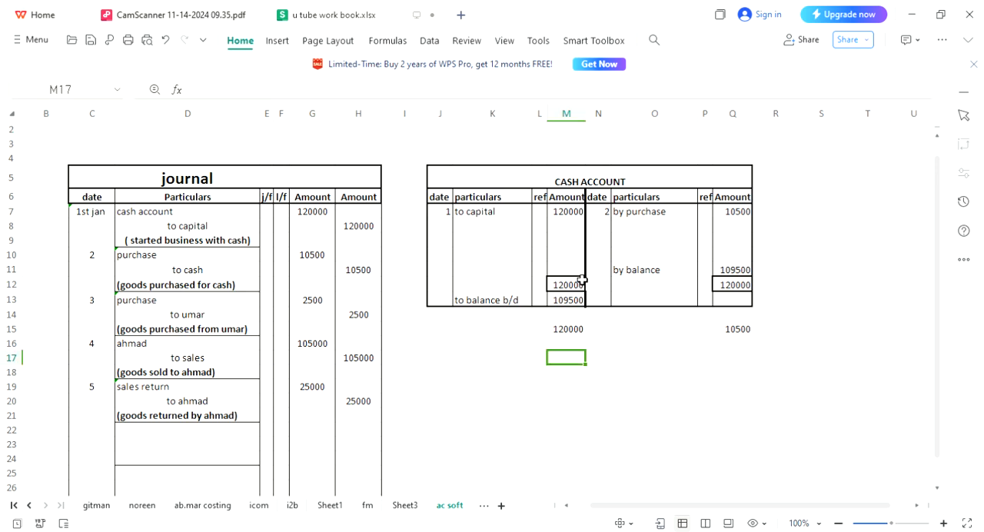
left_click(584, 181)
key("shift+Down")
key("shift+Down")
key("shift+Down")
key("shift+Down")
key("shift+Down")
key("shift+Down")
key("shift+Down")
key("shift+Down")
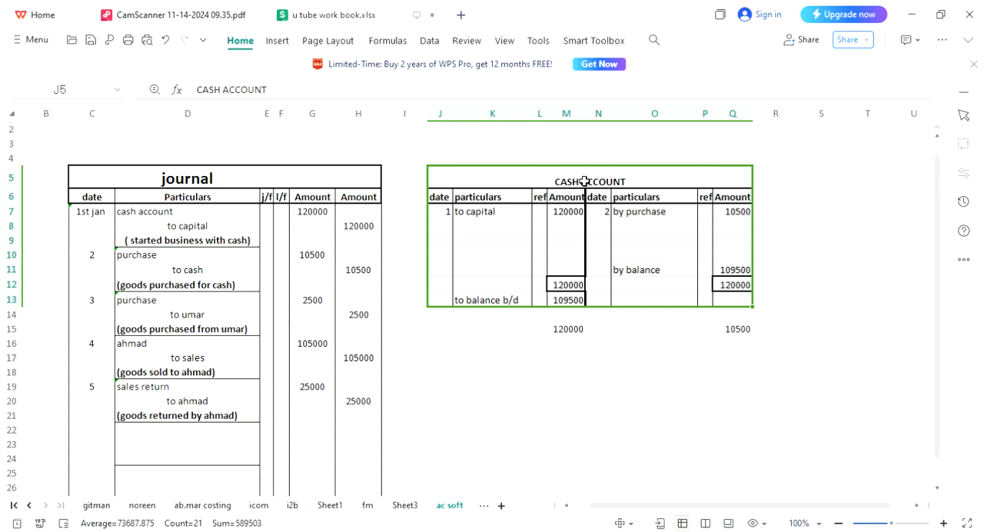
key("ctrl+c")
key("Down")
key("Down")
key("Down")
key("Down")
key("Down")
key("Down")
key("Down")
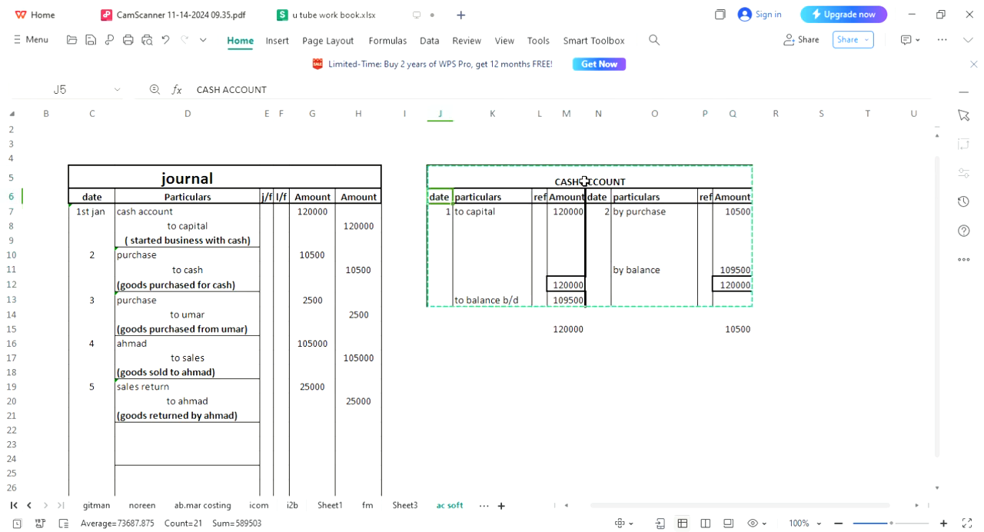
key("Down")
key("Down")
key("Down")
key("Down")
key("Down")
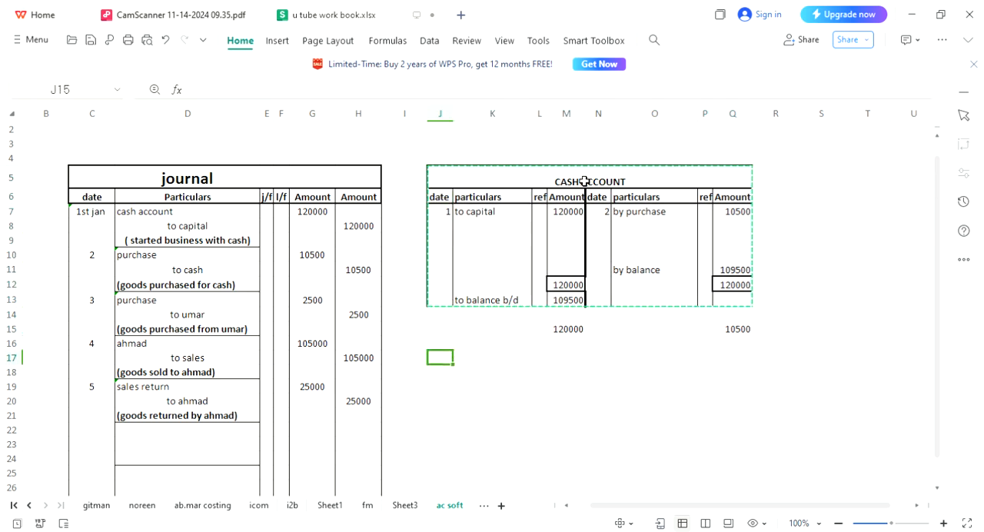
key("ctrl+v")
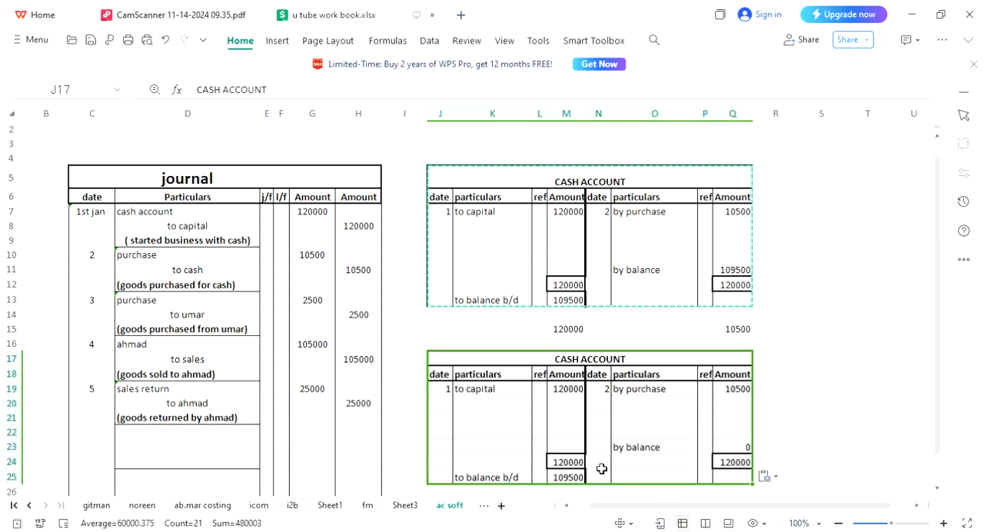
Clear the capital and purchase entries from row 19 of the copied account table, across columns J to Q.
left_click(559, 446)
key("Left")
key("Left")
key("Left")
key("Up")
key("Up")
key("Up")
key("Up")
key("Up")
key("shift+Right")
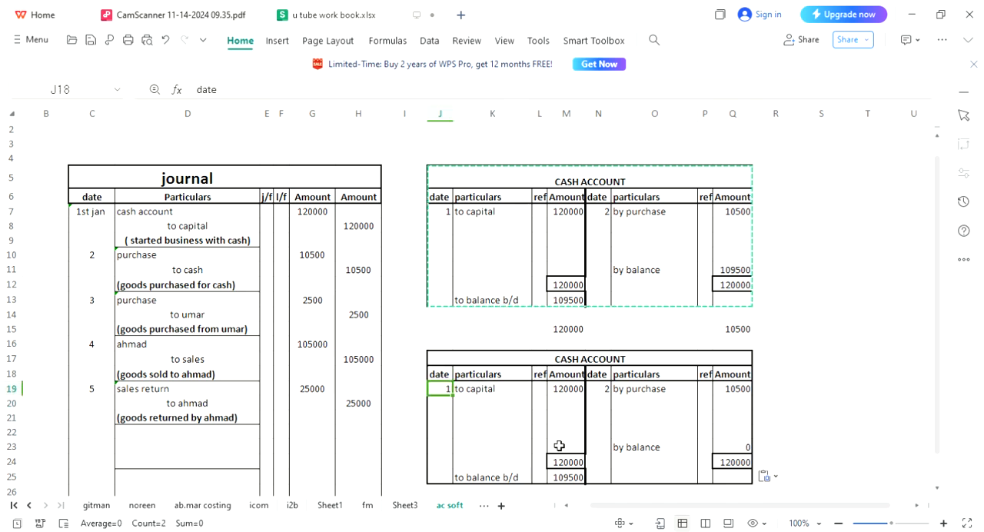
key("Down")
key("shift+Right")
key("shift+Right")
key("shift+Right")
key("shift+Right")
key("shift+Right")
key("shift+Right")
key("shift+Right")
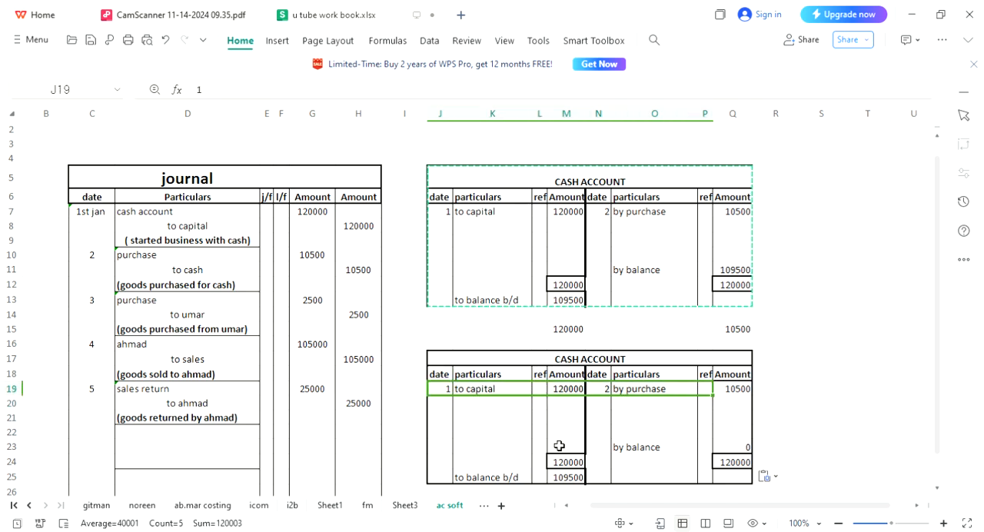
key("Delete")
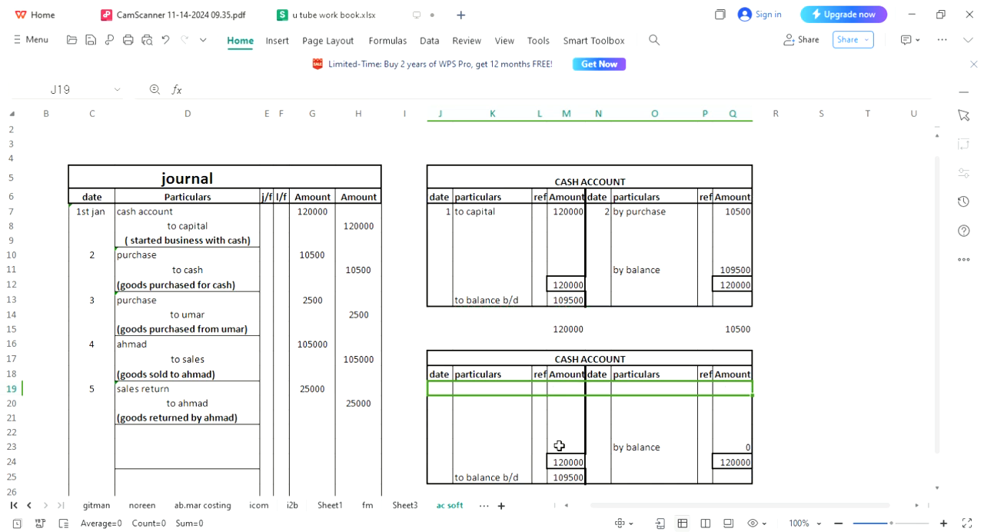
Clear the debit total and balance amount in M24:M25 and the credit total in Q24 of the copied table.
key("Down")
key("Down")
key("Down")
key("Down")
key("shift+Right")
key("shift+Right")
key("shift+Right")
key("shift+Right")
key("shift+Right")
key("shift+Right")
key("shift+Right")
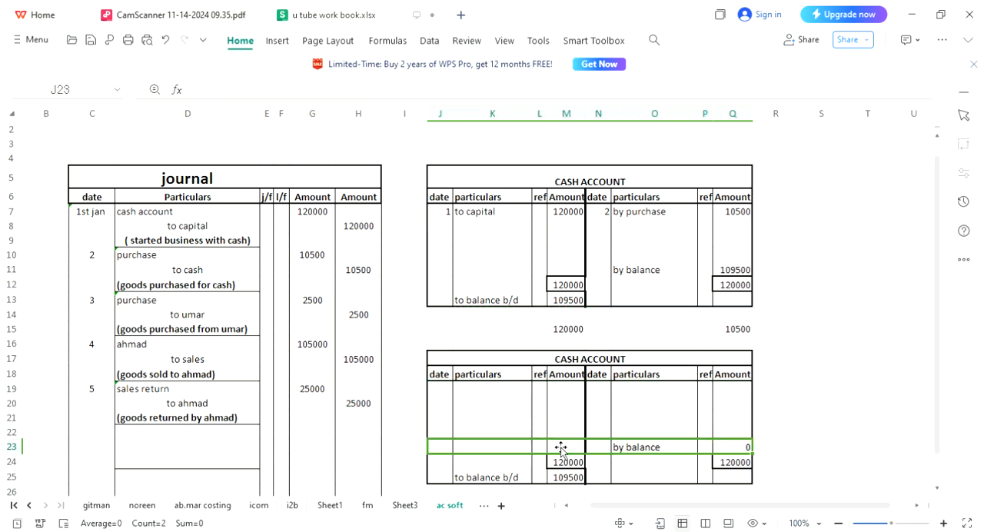
key("Right")
key("Down")
key("Right")
key("Right")
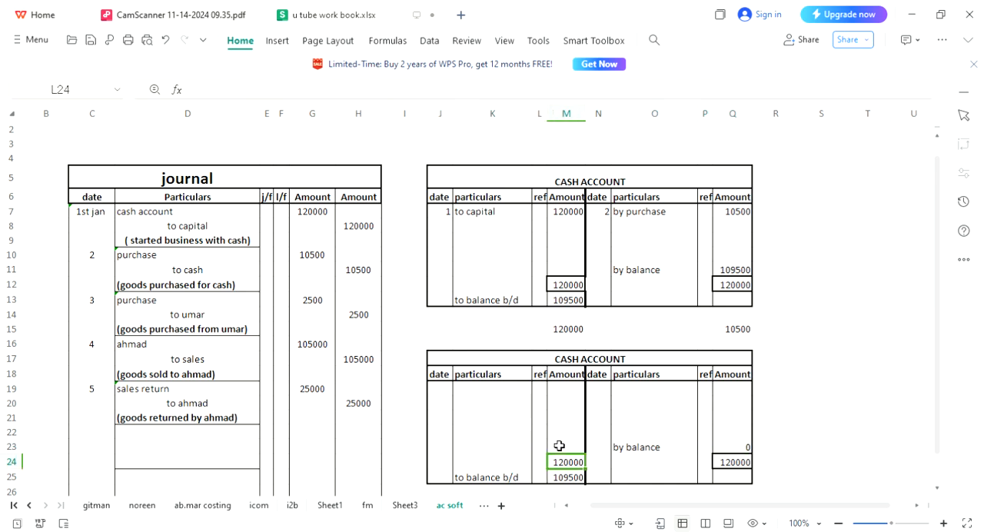
key("shift+Down")
key("Delete")
key("Right")
key("Right")
key("Right")
key("Right")
key("Delete")
Clear the remaining balance labels and balance amount from the lower rows of the copied table.
key("Up")
key("Up")
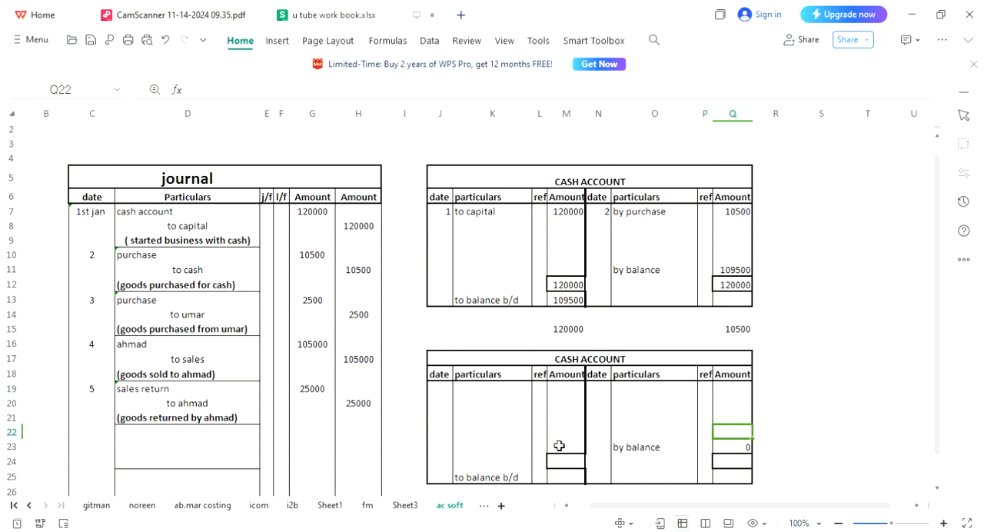
key("shift+Left")
key("shift+Left")
key("shift+Left")
key("shift+Left")
key("shift+Left")
key("shift+Left")
key("shift+Left")
key("shift+Down")
key("shift+Down")
key("shift+Down")
key("Delete")
Replace the copied table's title in row 17 with "capital acc".
key("Up")
key("Up")
key("Up")
key("Up")
key("Up")
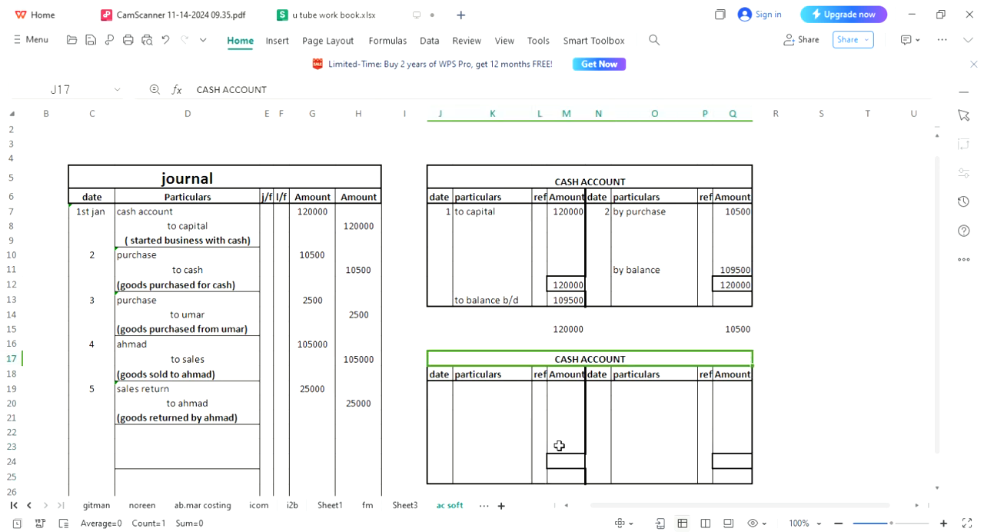
type("capit")
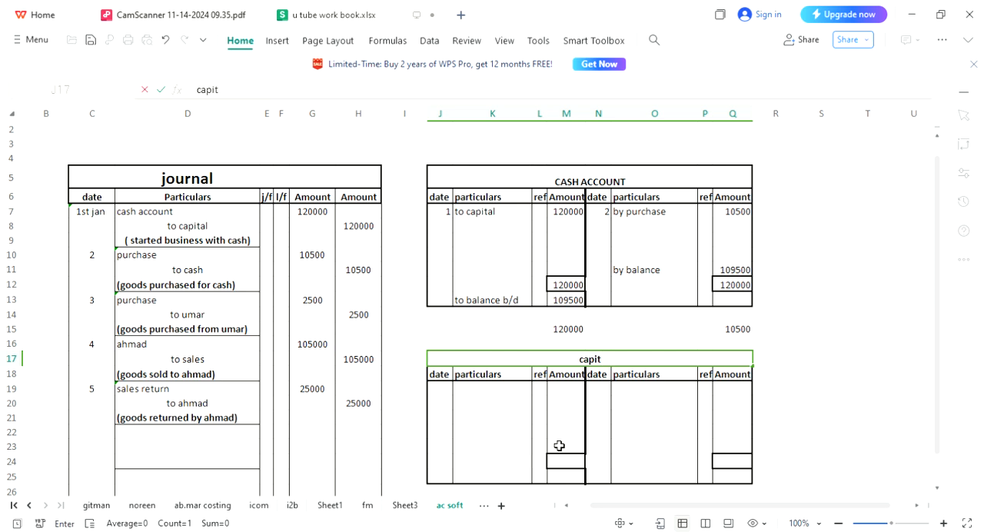
type("al acc")
key("Return")
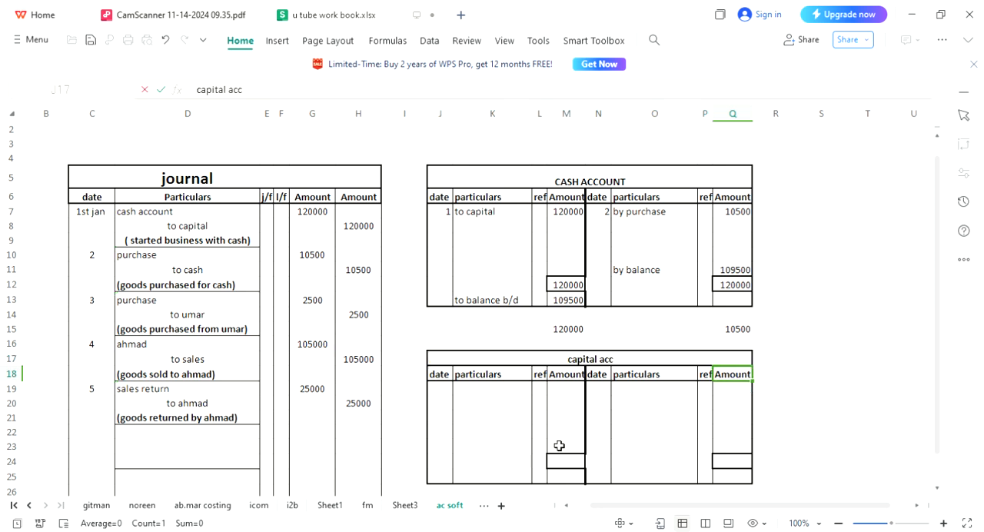
Copy the blank capital acc table and paste the copy below it starting at cell J27.
key("Up")
key("shift+Down")
key("shift+Down")
key("shift+Down")
key("shift+Down")
key("shift+Down")
key("shift+Down")
key("shift+Down")
key("shift+Down")
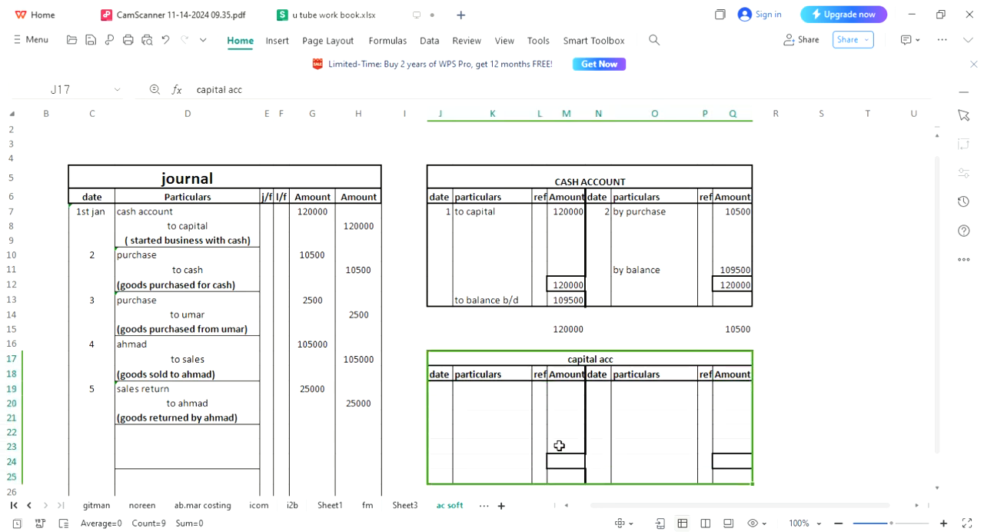
key("ctrl+c")
key("Down")
key("Down")
key("Down")
key("Down")
key("Down")
key("Down")
key("Down")
key("Down")
key("Down")
key("Down")
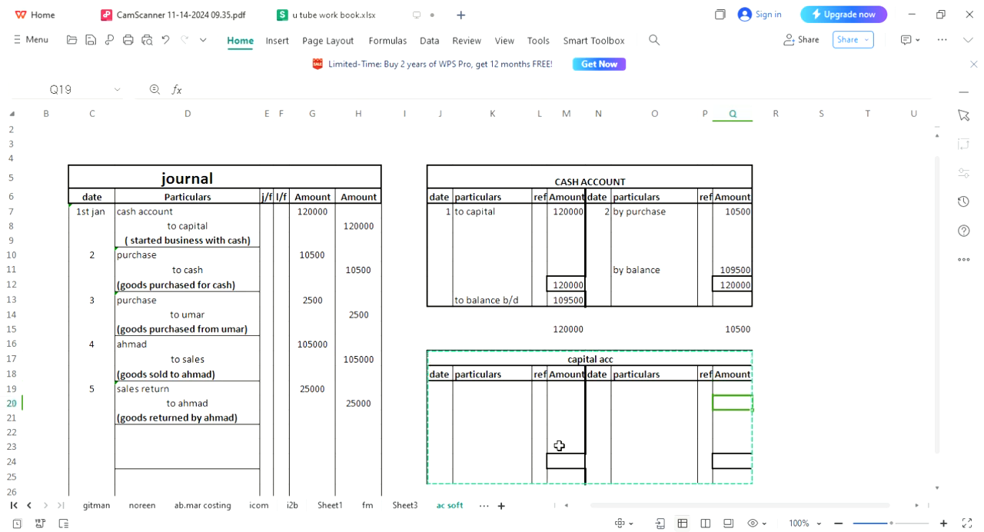
key("Down")
key("Down")
key("Left")
key("Left")
key("Left")
key("Left")
key("Left")
key("Left")
key("Left")
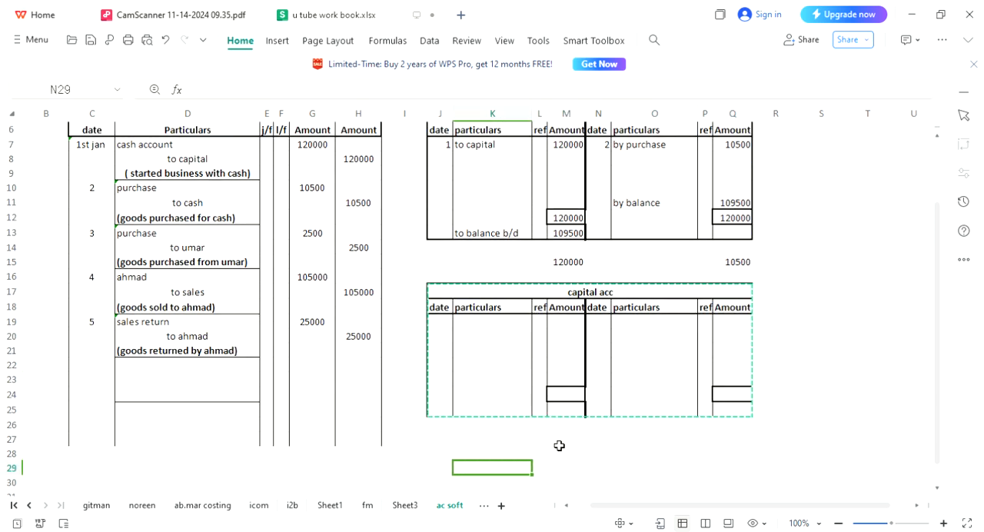
key("Up")
key("Up")
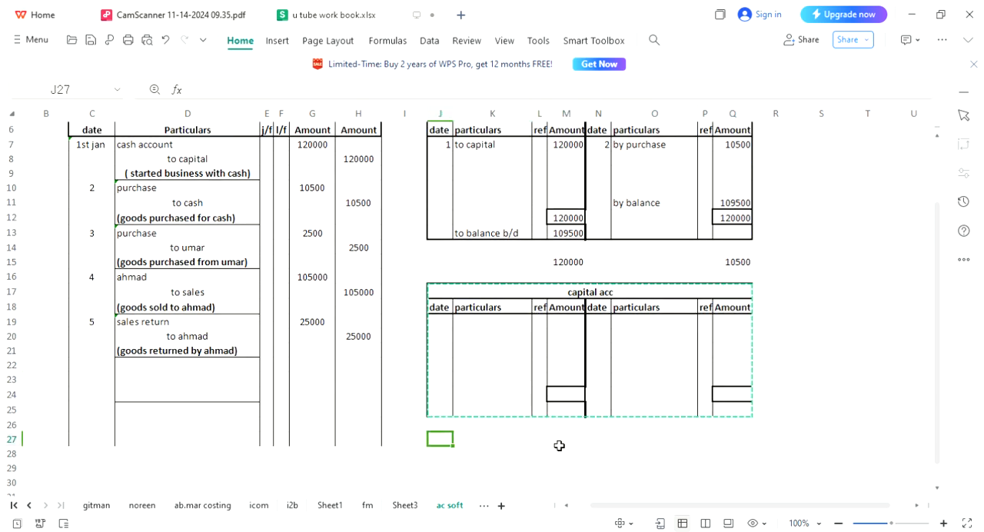
key("ctrl+v")
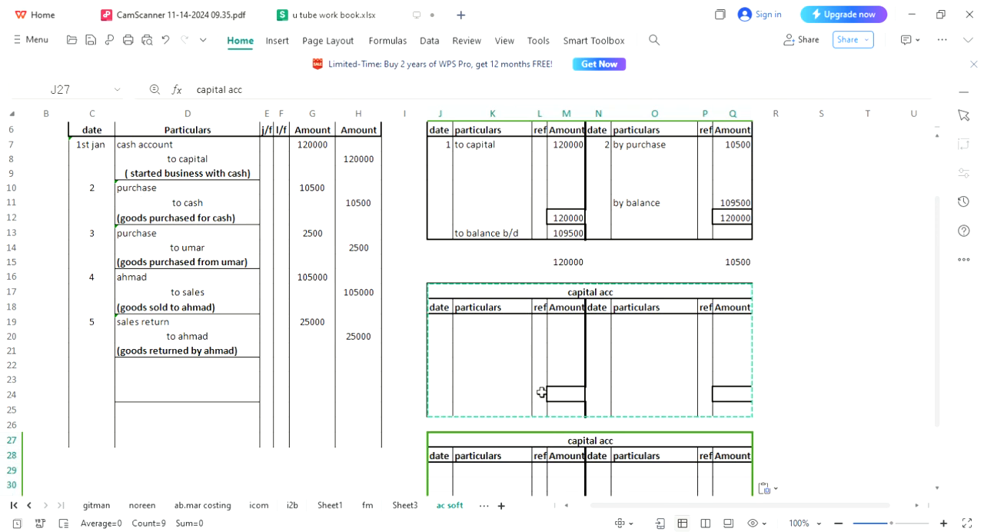
Change the title of the new table in row 27 to "purchase acc".
left_click(608, 440)
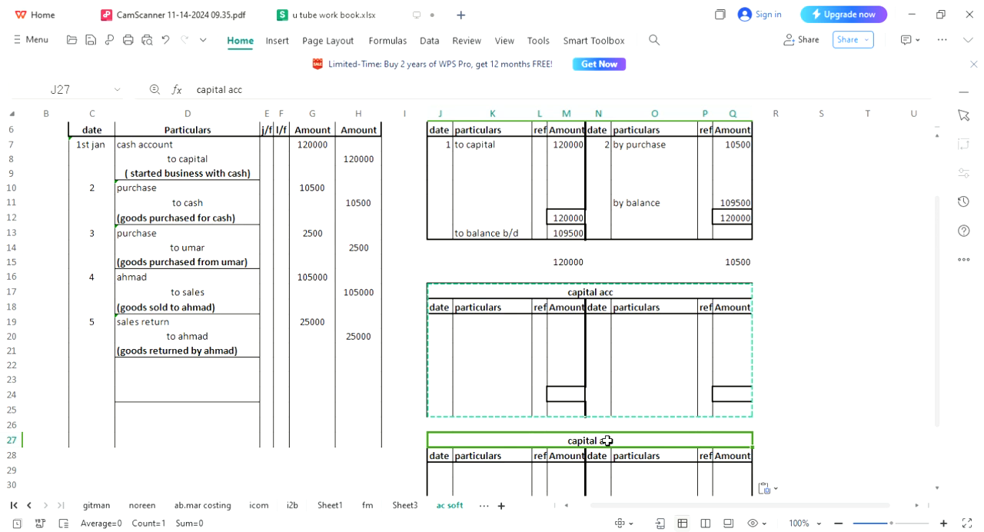
type("purc")
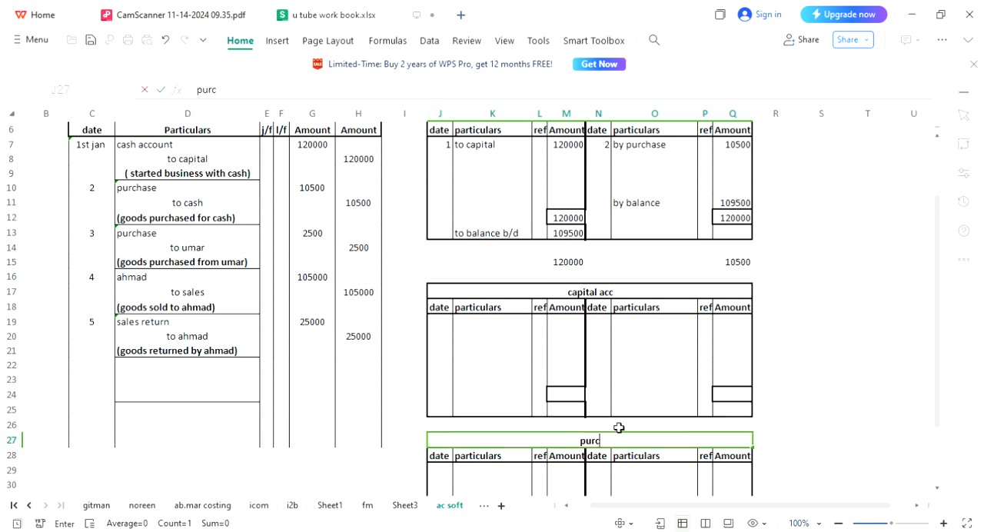
type("hase acc")
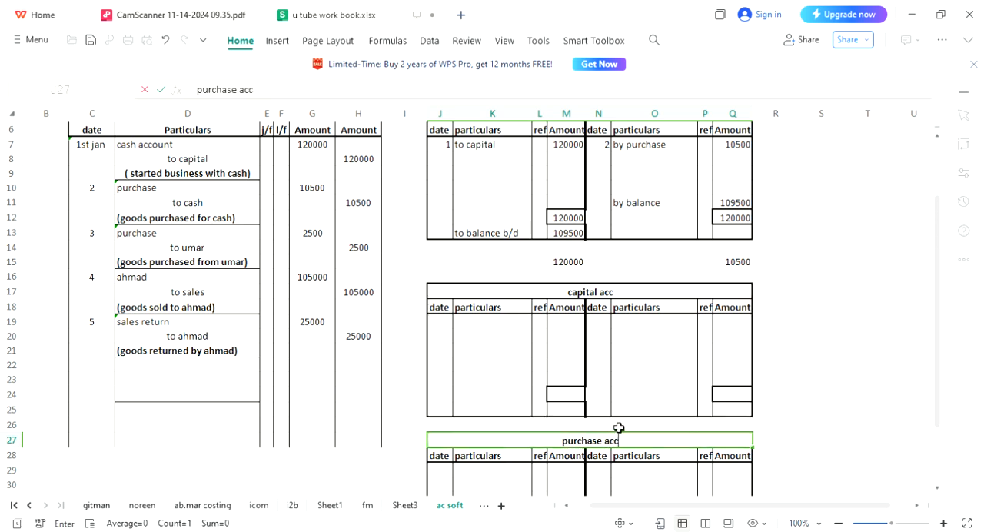
key("Return")
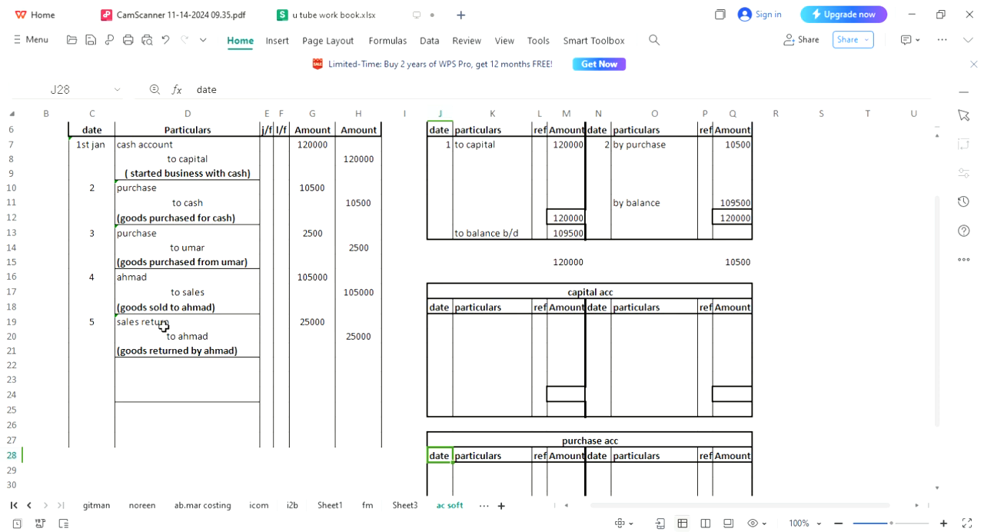
left_click(370, 408)
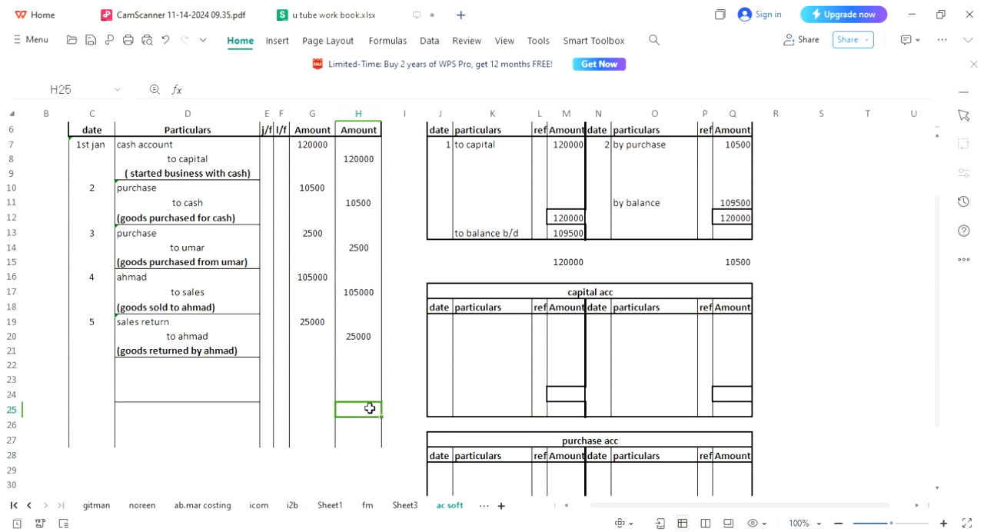
key("Down")
key("Down")
key("Down")
key("Down")
key("Down")
key("Down")
key("Down")
key("Down")
key("Down")
key("Down")
key("Down")
key("Down")
key("Down")
key("Down")
key("Down")
key("Down")
key("Down")
key("Down")
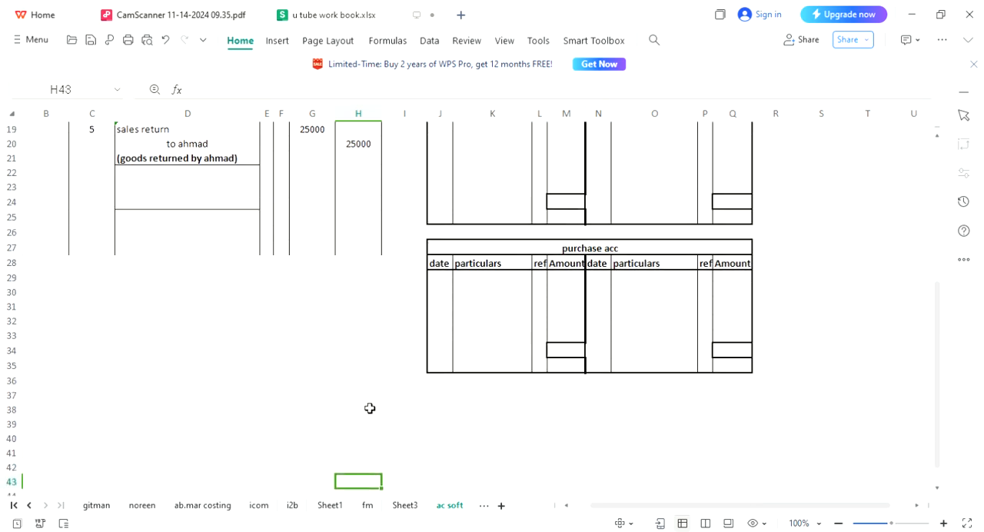
key("Left")
key("Left")
key("Left")
key("Left")
key("Up")
key("Up")
key("Up")
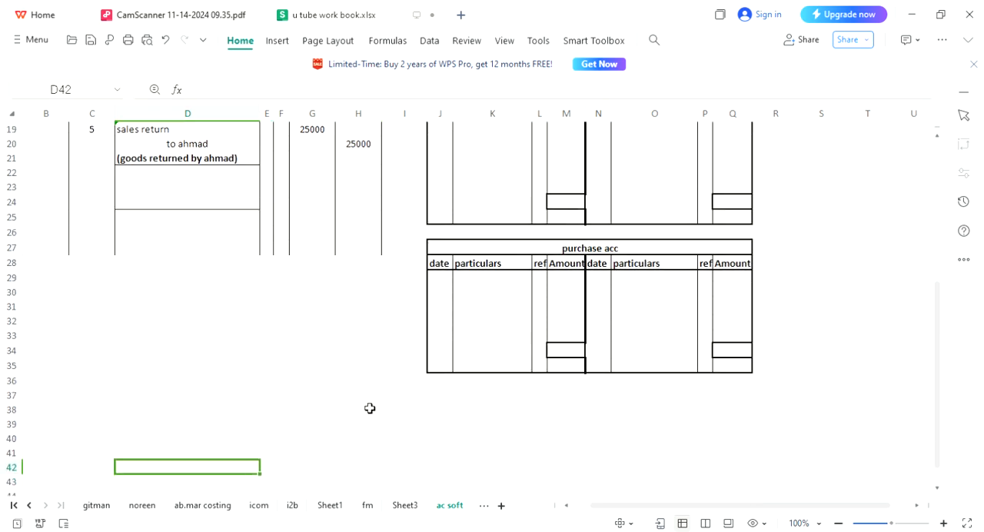
key("Up")
key("Up")
key("Up")
key("Up")
key("Up")
key("Up")
key("Up")
key("Up")
key("Up")
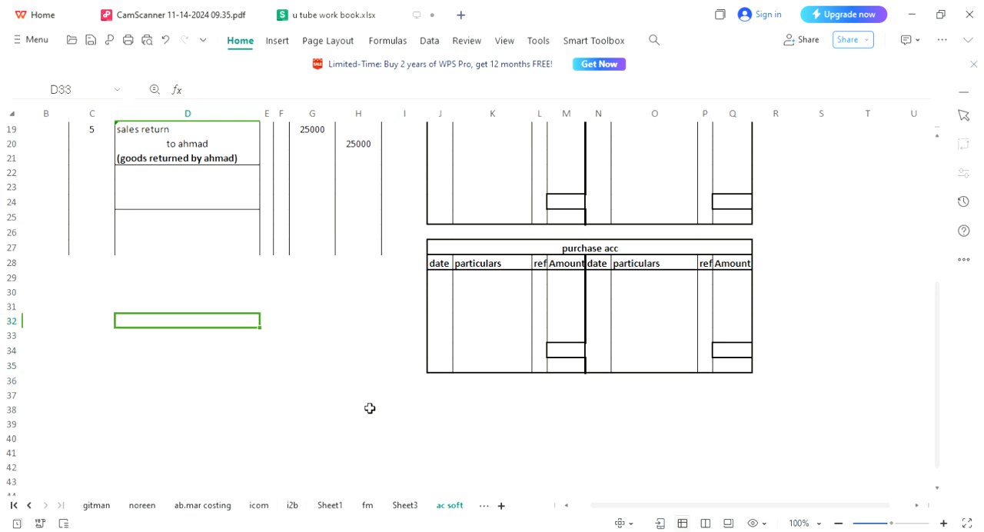
key("Left")
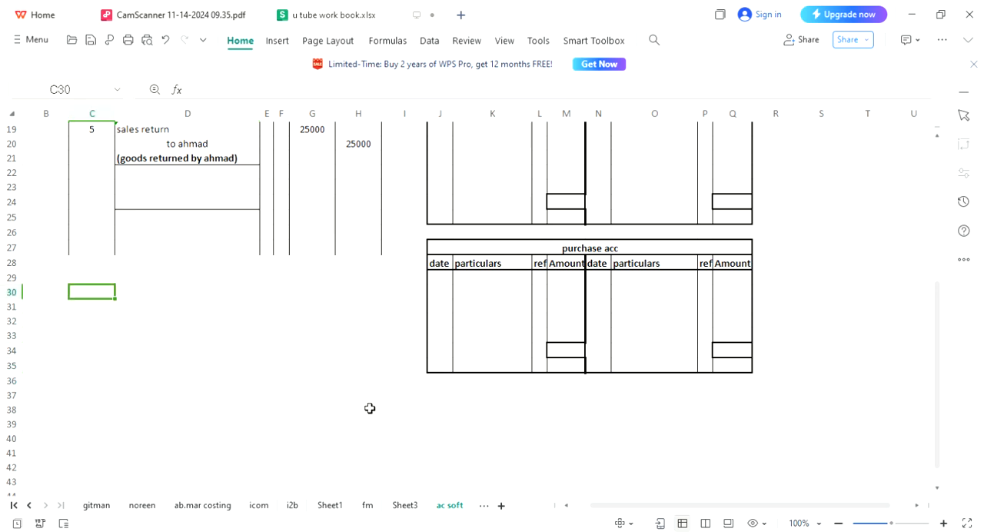
key("shift+Down")
key("shift+Down")
key("shift+Down")
key("shift+Down")
key("shift+Down")
key("shift+Down")
key("shift+Down")
key("shift+Down")
key("shift+Down")
key("shift+Down")
key("shift+Down")
key("shift+Down")
key("shift+Down")
key("shift+Down")
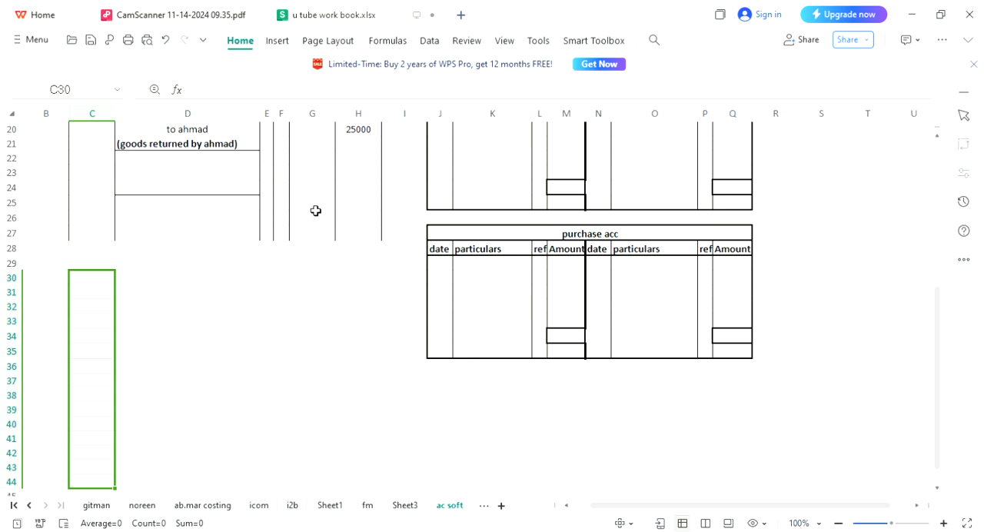
Copy the journal table range C5:H29 and paste the copy below it starting at cell C36.
key("Up")
scroll(316, 211, "up", 5)
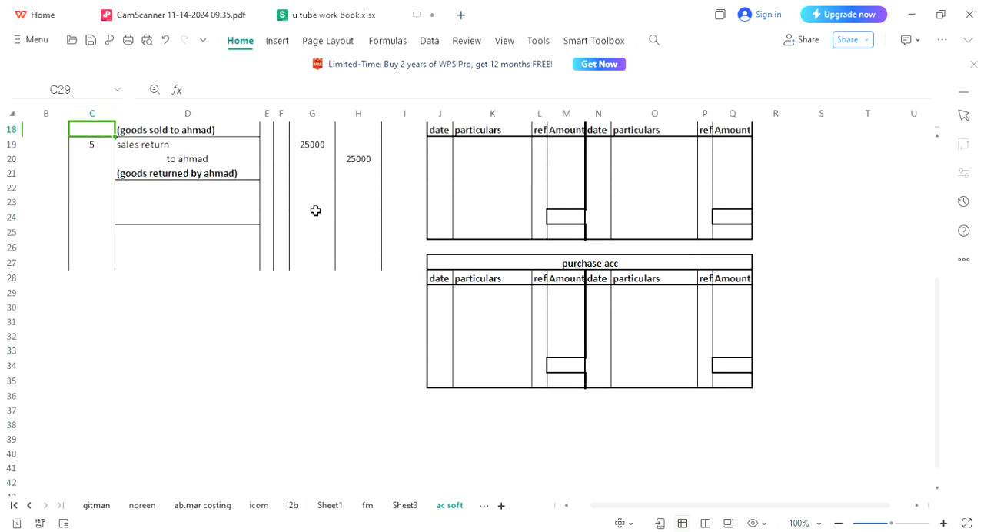
scroll(315, 211, "up", 1)
key("Down")
key("Up")
key("Up")
key("Right")
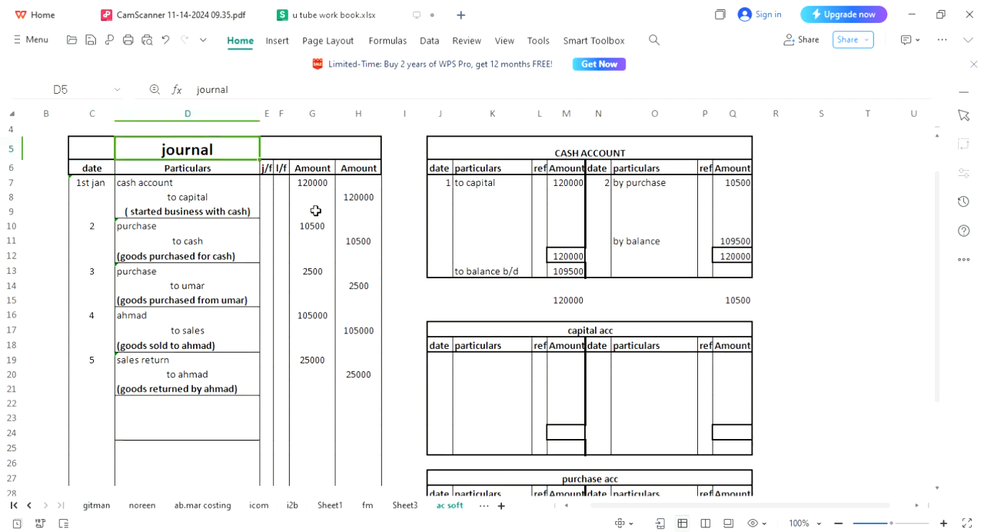
key("shift+Right")
key("shift+Right")
key("shift+Right")
key("Left")
key("shift+Right")
key("shift+Right")
key("shift+Right")
key("shift+Right")
key("shift+Right")
key("shift+Down")
key("shift+Down")
key("shift+Down")
key("shift+Down")
key("shift+Down")
key("shift+Down")
key("shift+Down")
key("shift+Down")
key("shift+Down")
key("shift+Down")
key("shift+Down")
key("shift+Down")
key("shift+Down")
key("shift+Down")
key("shift+Down")
key("shift+Down")
key("shift+Down")
key("shift+Down")
key("shift+Down")
key("shift+Down")
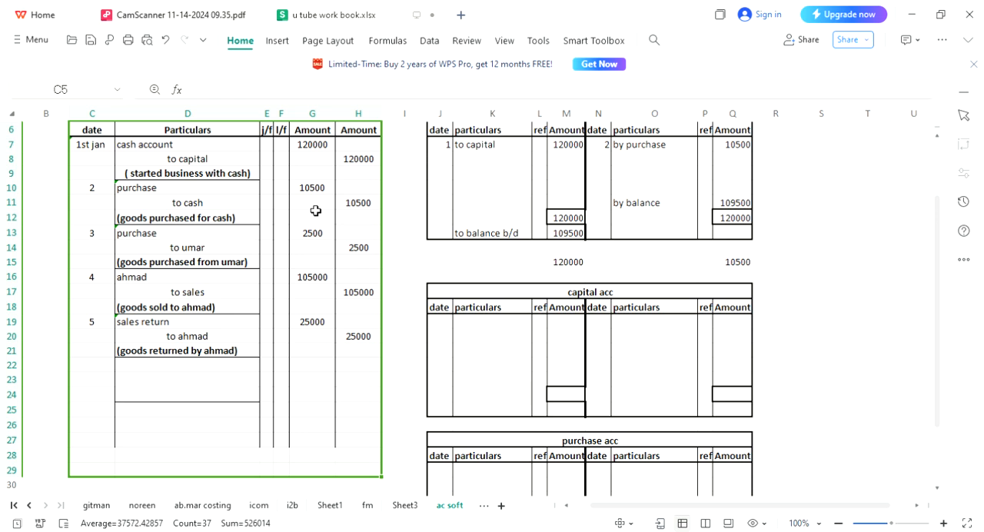
key("ctrl+c")
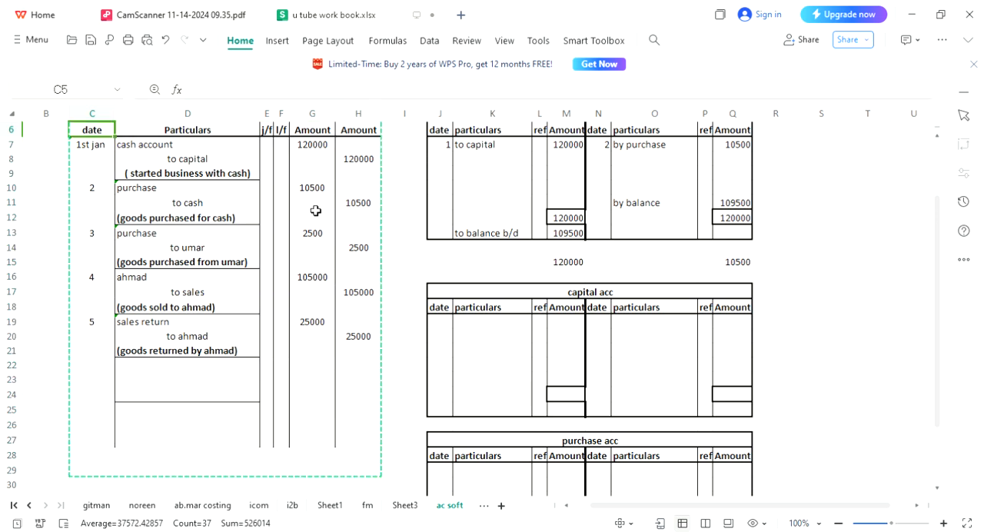
key("Down")
key("Down")
key("Down")
key("Down")
key("Down")
key("Down")
key("Down")
key("Down")
key("Down")
key("Down")
key("Down")
key("Down")
key("Down")
key("Down")
key("Down")
key("Down")
key("Down")
key("Down")
key("Down")
key("Down")
key("Down")
key("Down")
key("Down")
key("Down")
key("Down")
key("Down")
key("Down")
key("Down")
key("Down")
key("Down")
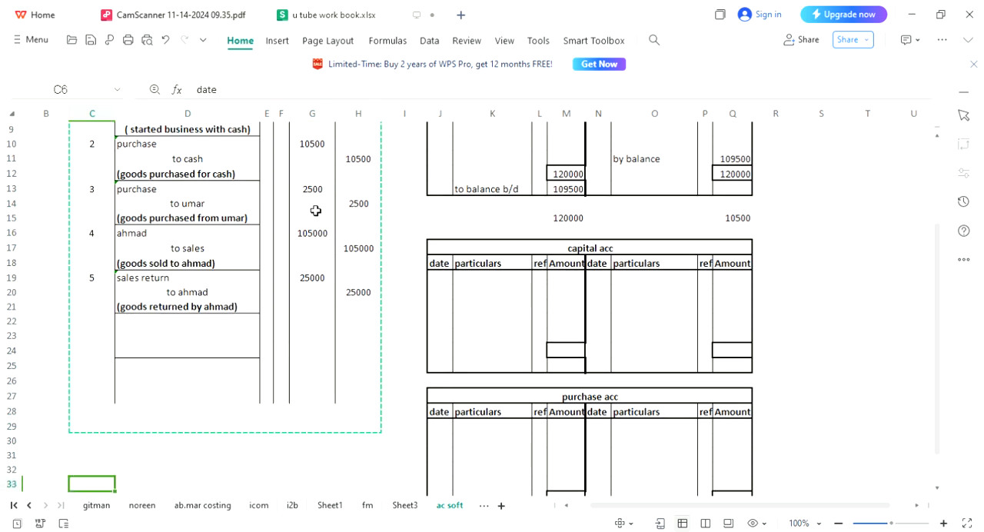
key("ctrl+v")
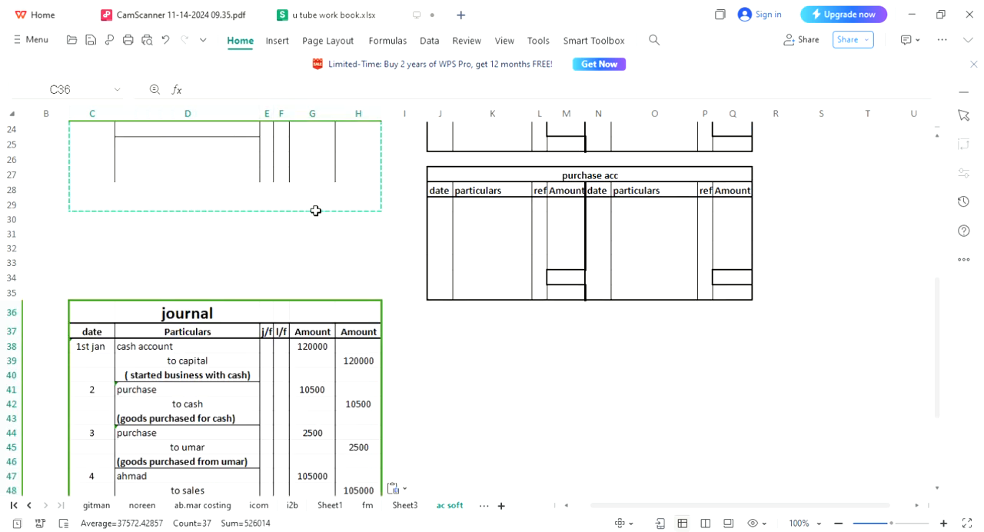
Clear the contents of D36:H60 in the copied journal table.
key("Left")
key("Right")
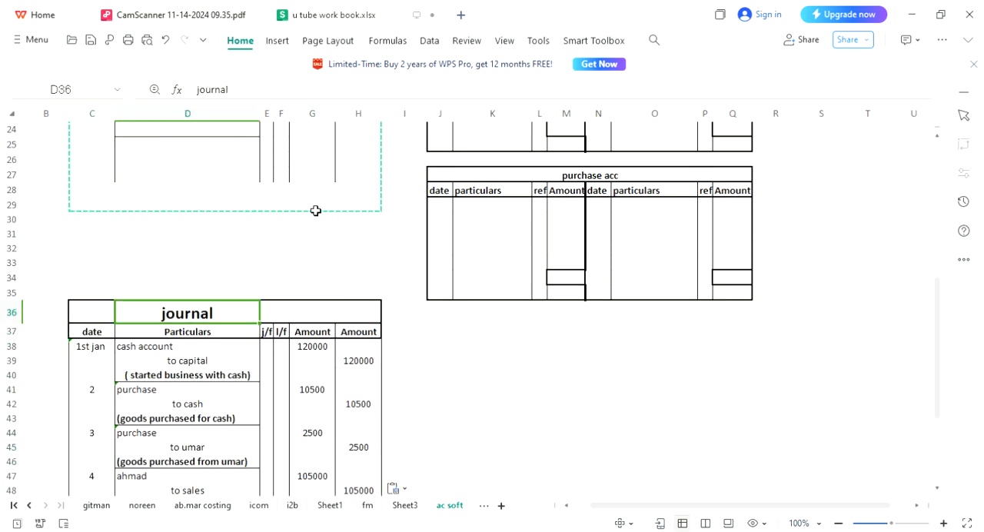
key("shift+Right")
key("shift+Right")
key("shift+Right")
key("shift+Right")
key("shift+Right")
key("shift+Left")
key("shift+Down")
key("shift+Down")
key("shift+Down")
key("shift+Down")
key("shift+Down")
key("shift+Down")
key("shift+Down")
key("shift+Down")
key("shift+Down")
key("shift+Down")
key("shift+Down")
key("shift+Down")
key("shift+Down")
key("shift+Down")
key("shift+Down")
key("shift+Down")
key("shift+Down")
key("shift+Down")
key("shift+Down")
key("shift+Down")
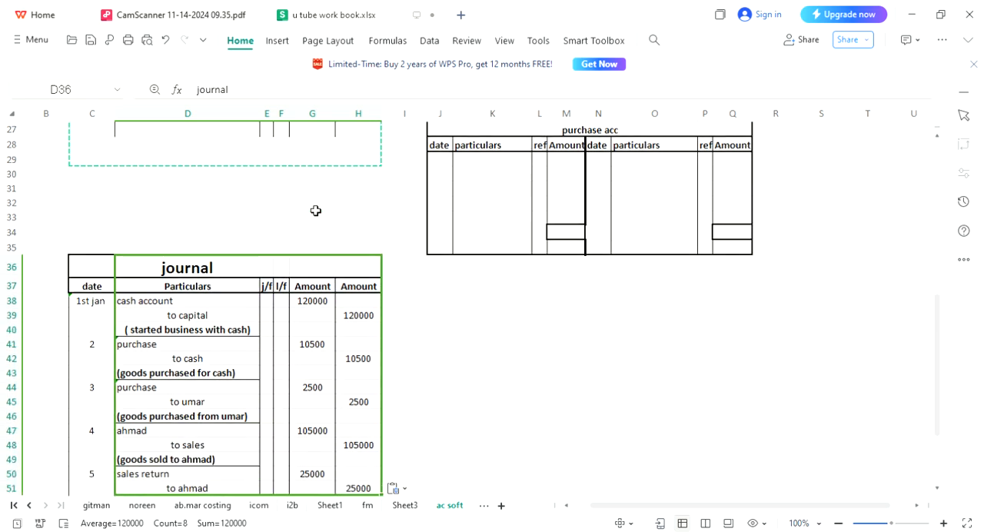
key("shift+Down")
key("shift+Down")
key("shift+Down")
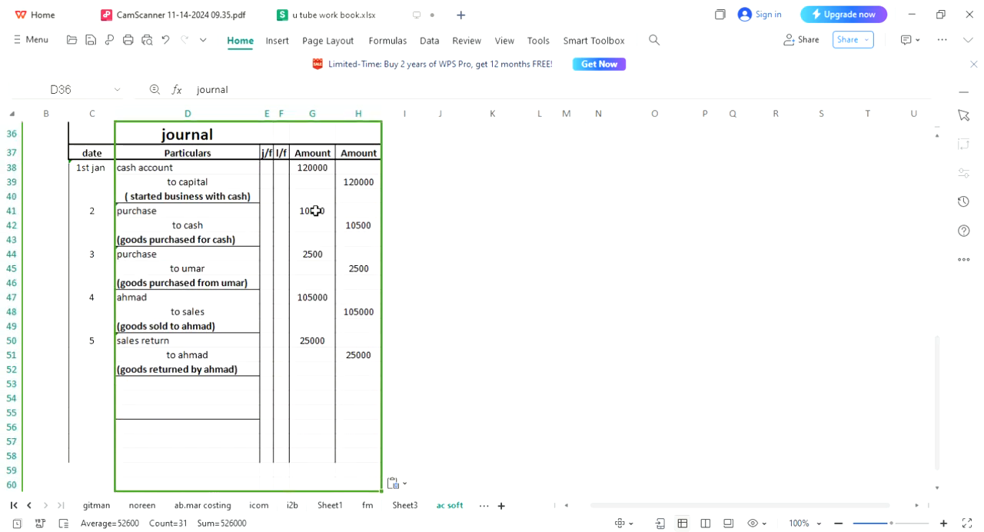
key("Delete")
Remove all borders from the emptied range D37:E58.
key("Left")
key("Right")
key("Down")
key("shift+Down")
key("shift+Down")
key("shift+Down")
key("shift+Down")
key("shift+Down")
key("shift+Down")
key("shift+Down")
key("shift+Down")
key("shift+Down")
key("shift+Down")
key("shift+Down")
key("shift+Down")
key("shift+Down")
key("shift+Down")
key("shift+Down")
key("shift+Down")
key("shift+Down")
key("shift+Down")
key("shift+Down")
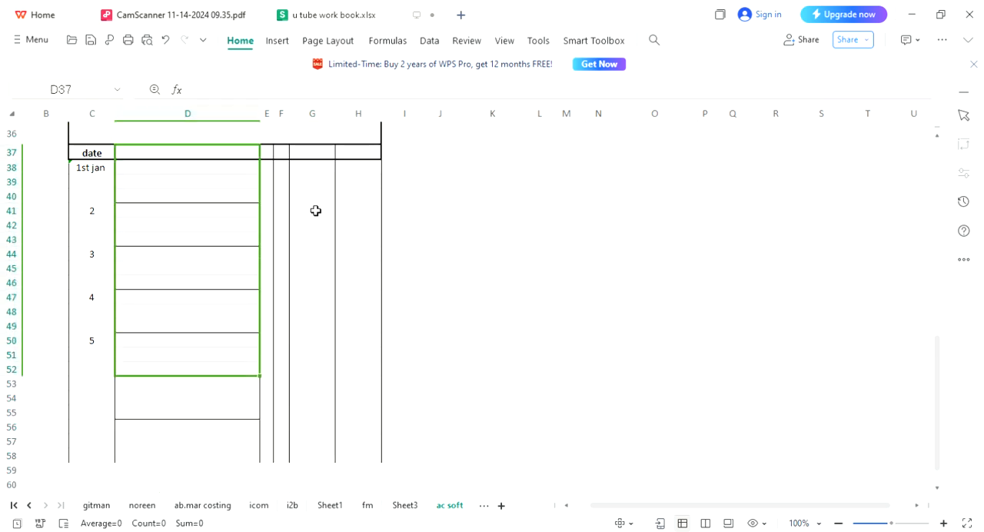
key("shift+Down")
key("shift+Down")
key("shift+Right")
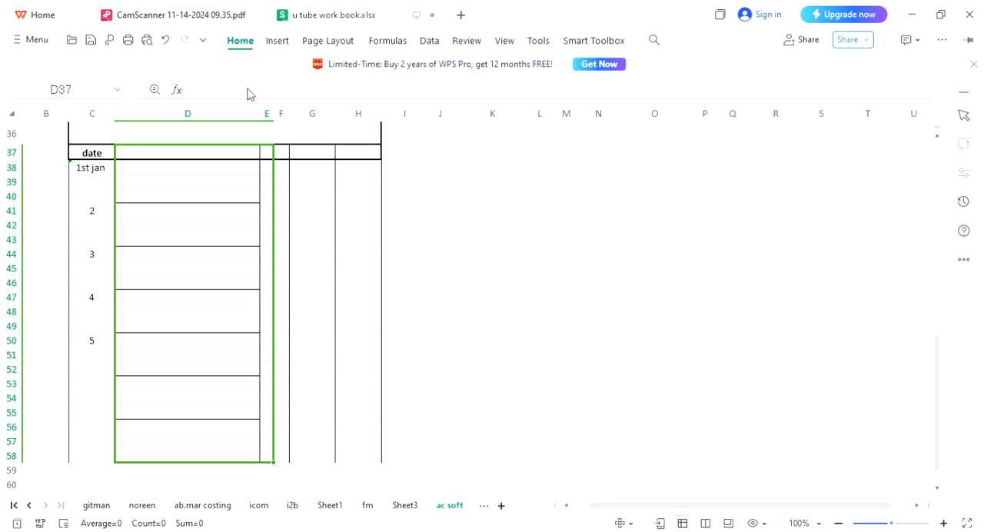
left_click(291, 44)
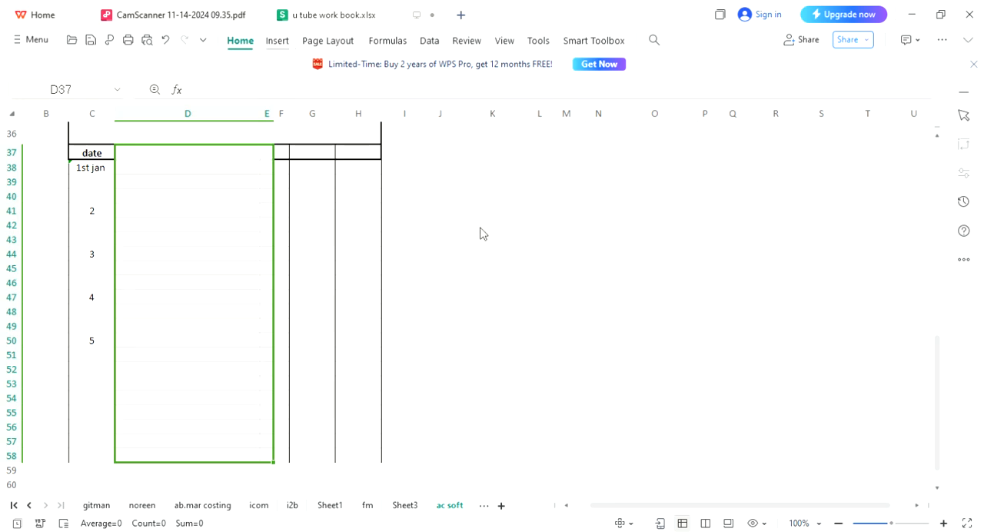
left_click(539, 268)
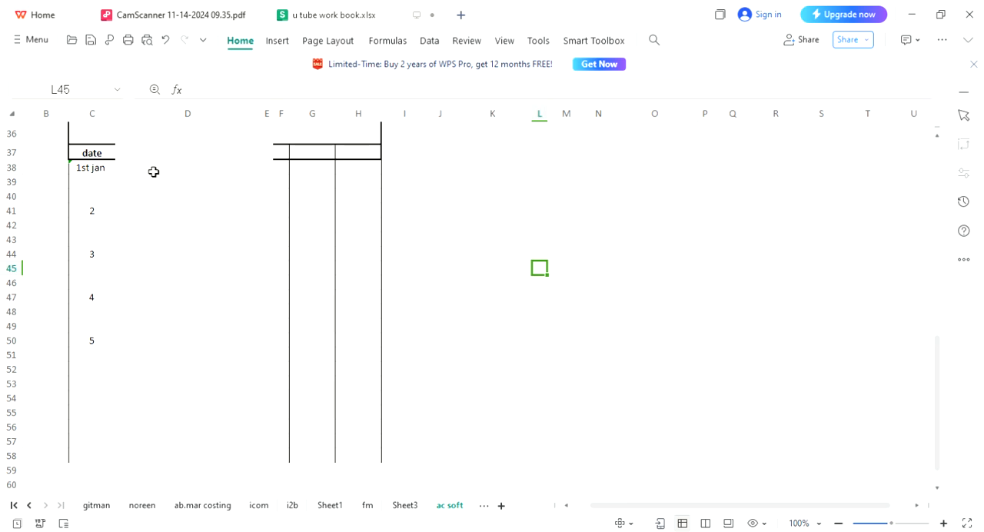
Apply thick borders around every cell of the copied table's header row, C37:H37.
left_click(116, 156)
key("shift+Right")
key("shift+Right")
key("shift+Right")
key("shift+Right")
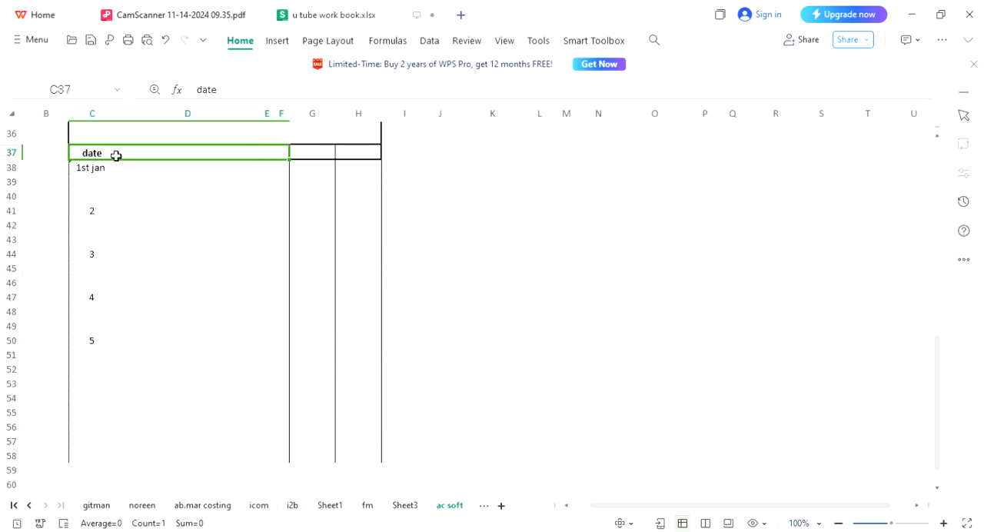
key("shift+Right")
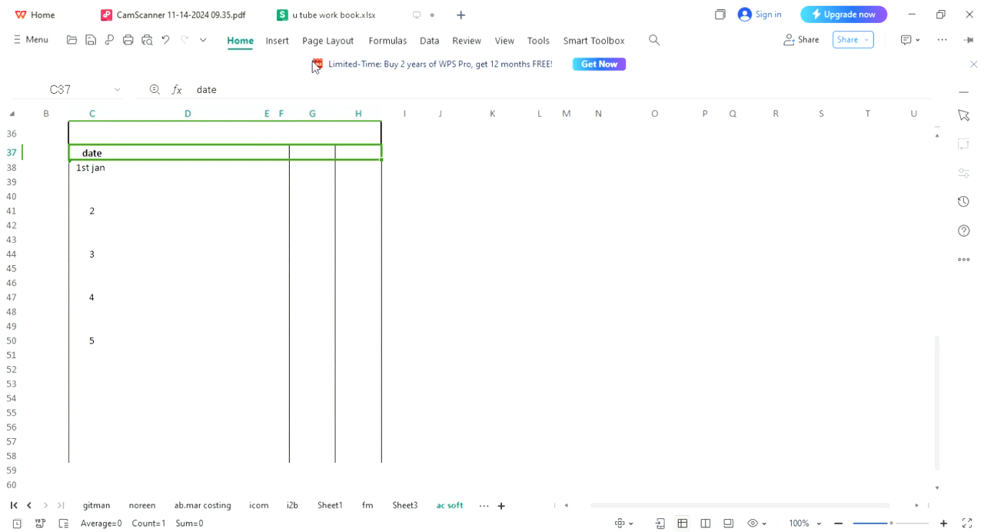
key("Left")
key("Up")
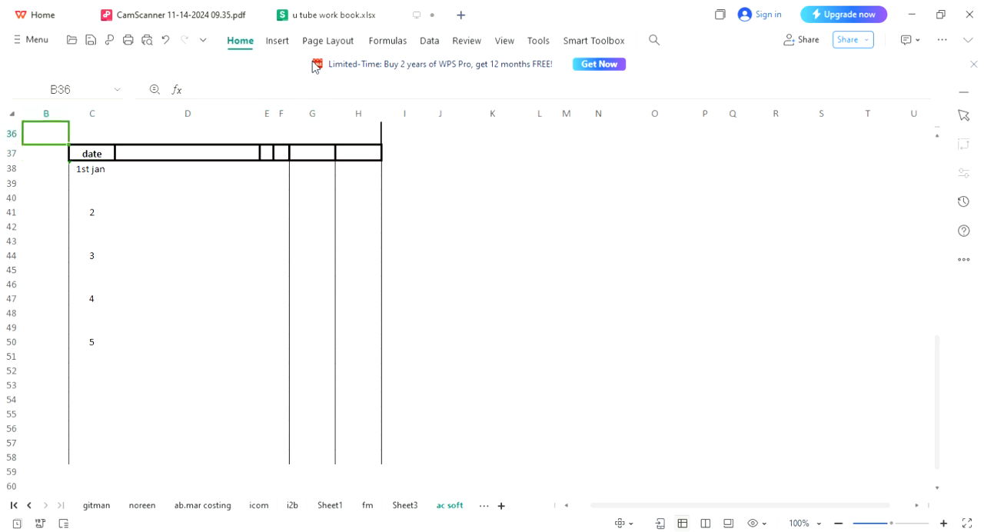
key("Up")
key("Up")
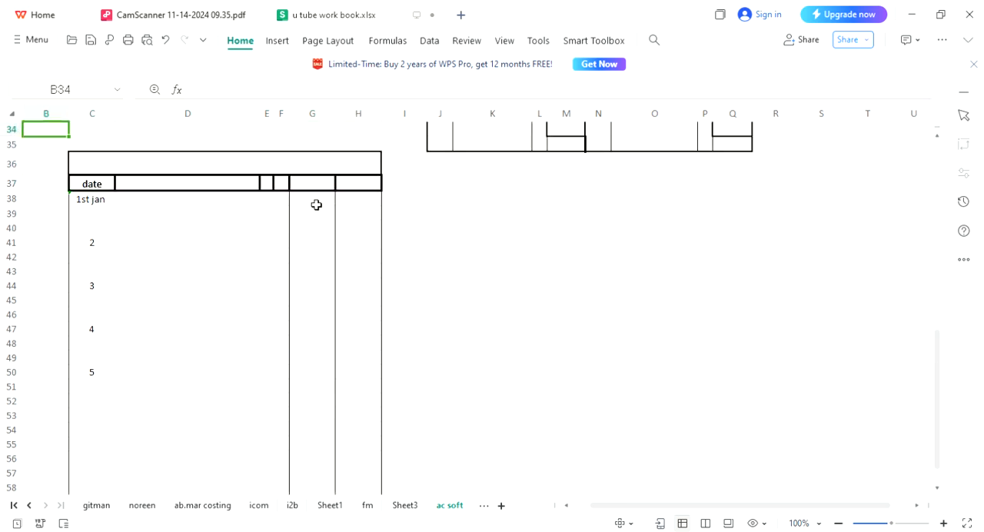
Merge the header cells D37:F37 into one cell.
left_click(233, 183)
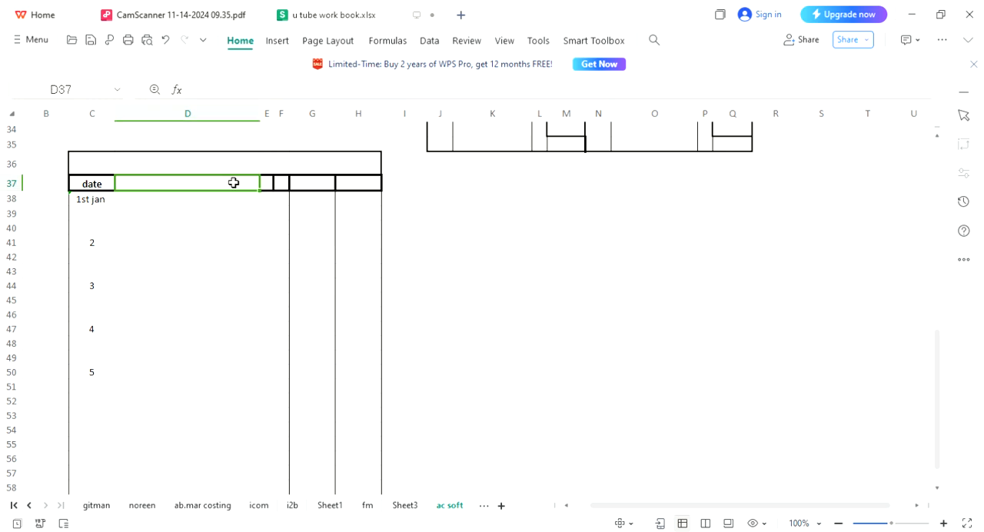
key("shift+Right")
key("shift+Right")
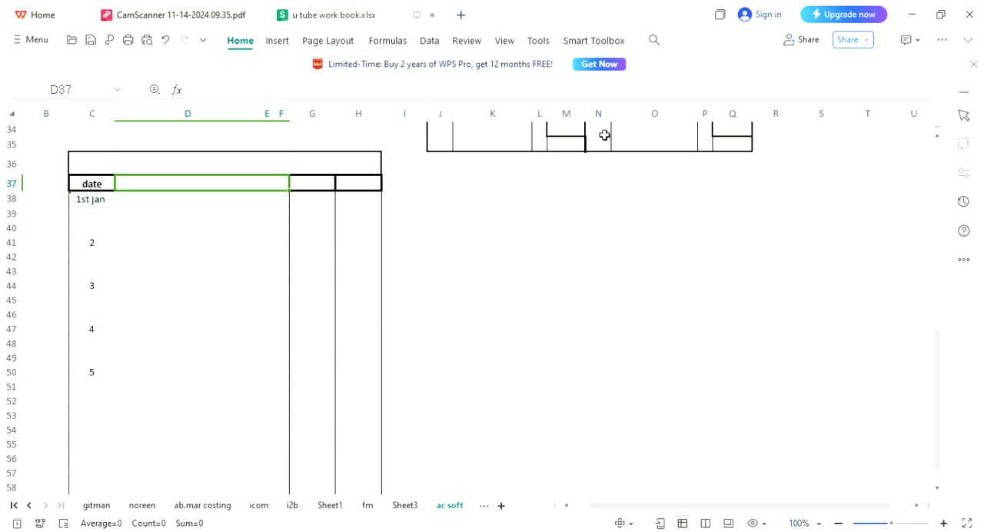
left_click(187, 349)
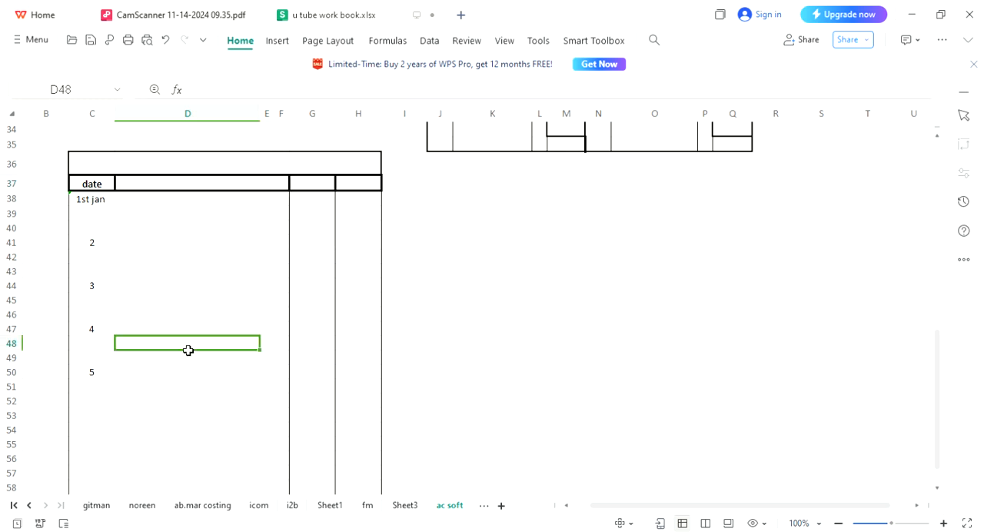
Change the header in C37 to "number" and enter 1 to 6 in C38:C43.
left_click(97, 189)
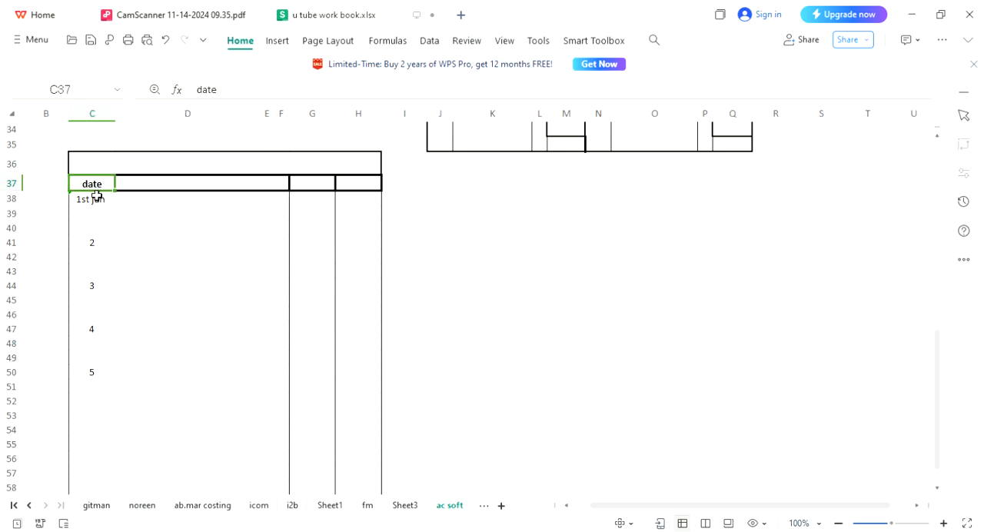
type("nu")
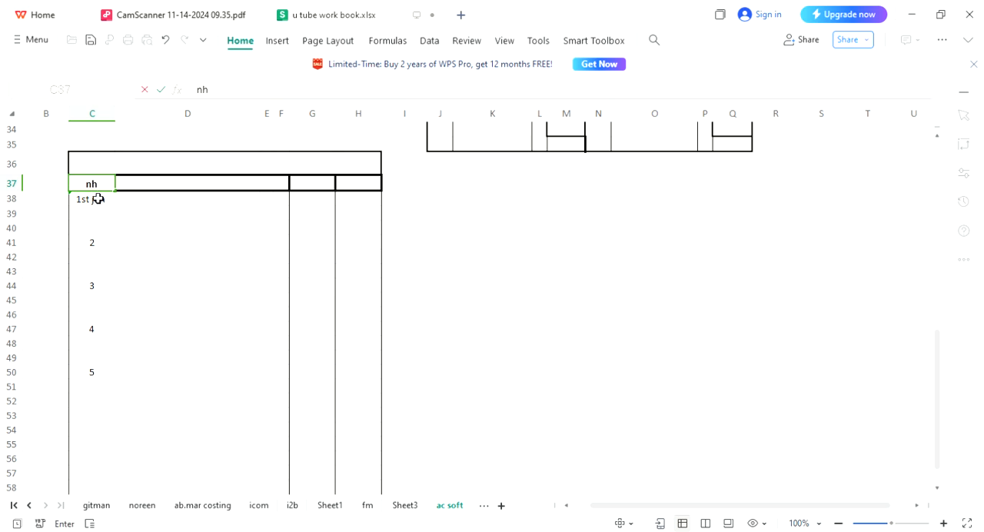
type("mber")
key("Return")
type("1 2 3 4 5 6")
key("Return")
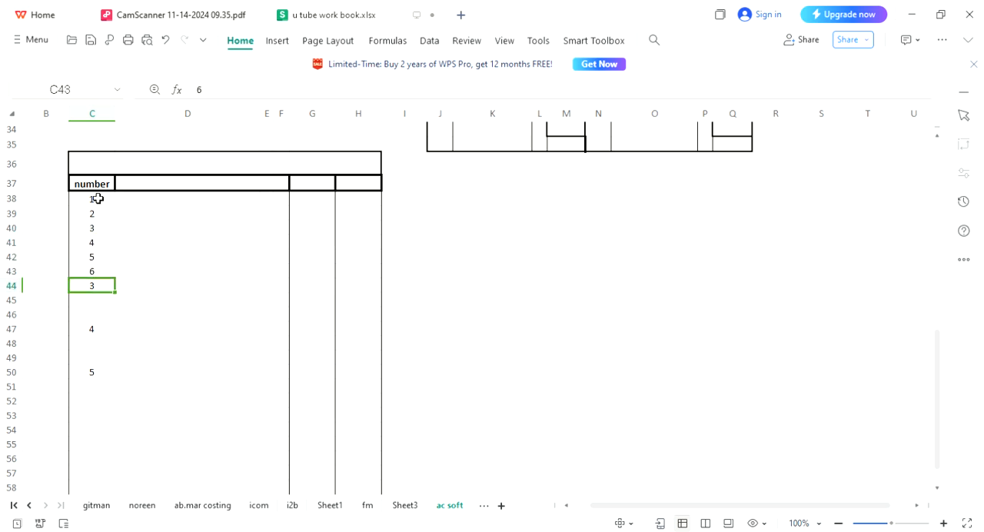
Clear the leftover date entries below the numbered rows, starting from cell C44.
key("shift+Down")
key("shift+Down")
key("shift+Down")
key("shift+Down")
key("shift+Down")
key("shift+Down")
key("shift+Down")
key("shift+Down")
key("shift+Down")
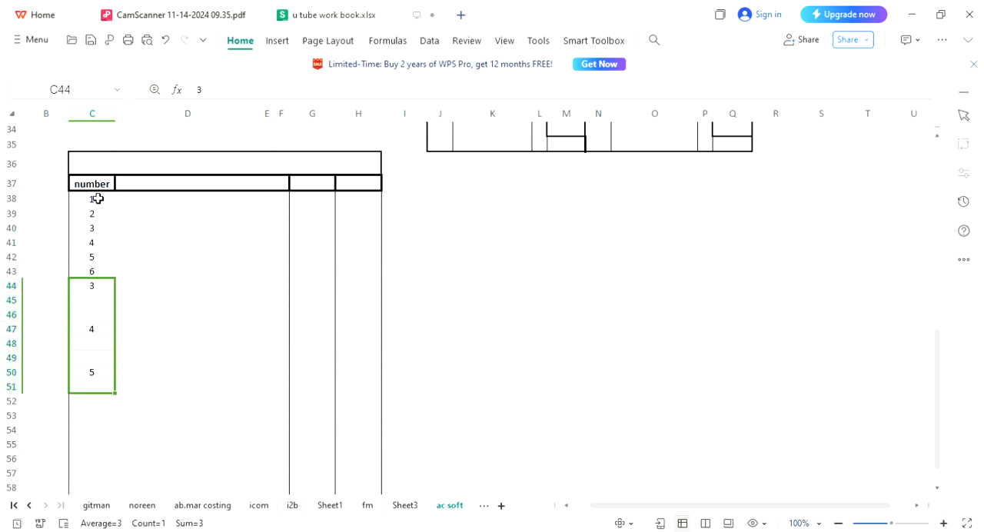
key("Up")
key("Up")
key("Up")
key("Up")
key("Up")
key("Up")
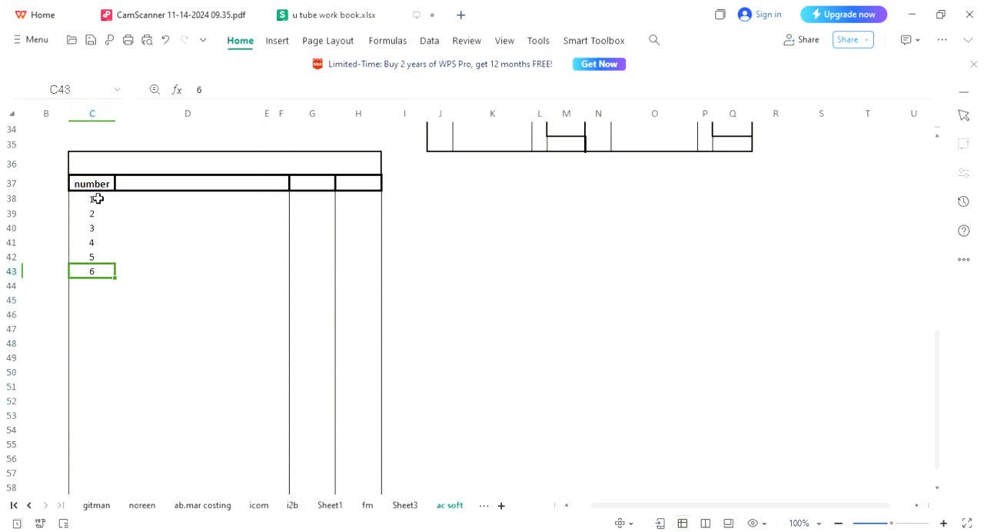
Add a thick right-hand border to the number column cells C38:C55.
key("shift+Down")
key("shift+Down")
key("shift+Down")
key("shift+Down")
key("shift+Down")
key("shift+Down")
key("shift+Down")
key("shift+Down")
key("shift+Down")
key("shift+Down")
key("shift+Down")
key("shift+Down")
key("shift+Down")
key("shift+Down")
key("shift+Down")
key("shift+Down")
key("shift+Down")
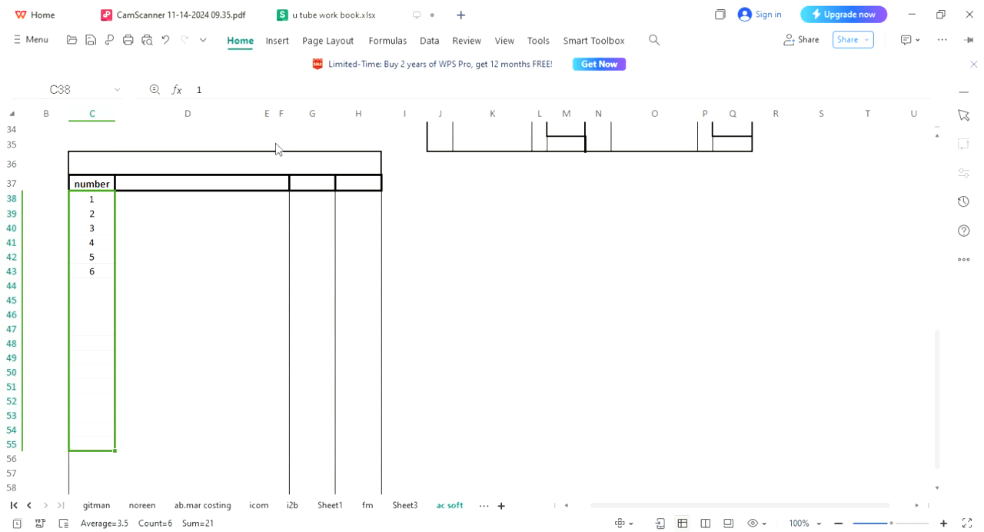
key("Left")
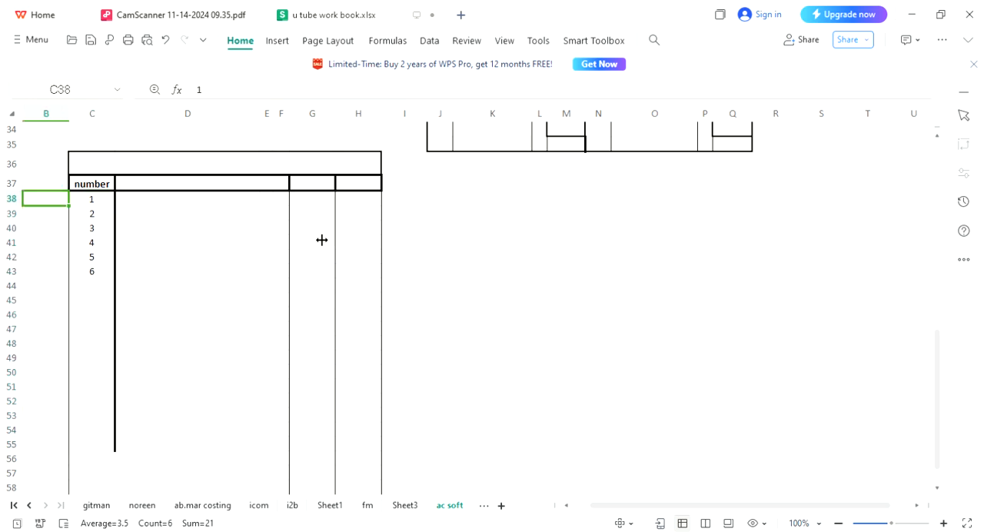
key("Right")
key("Right")
key("Right")
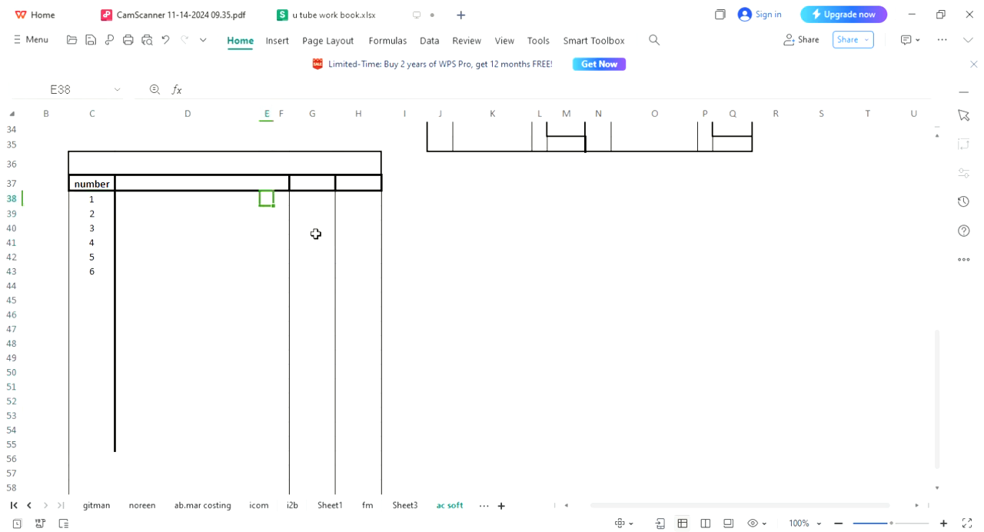
Merge C36:H36 into one title cell and enter "TRIAL BALANCE".
left_click(230, 172)
left_click(108, 163)
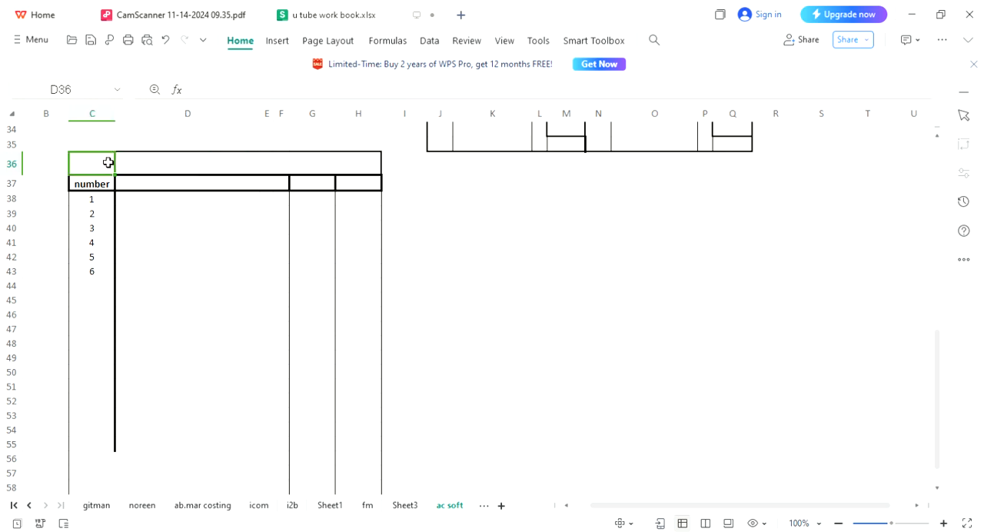
key("shift+Right")
key("shift+Right")
key("shift+Right")
key("shift+Right")
key("shift+Right")
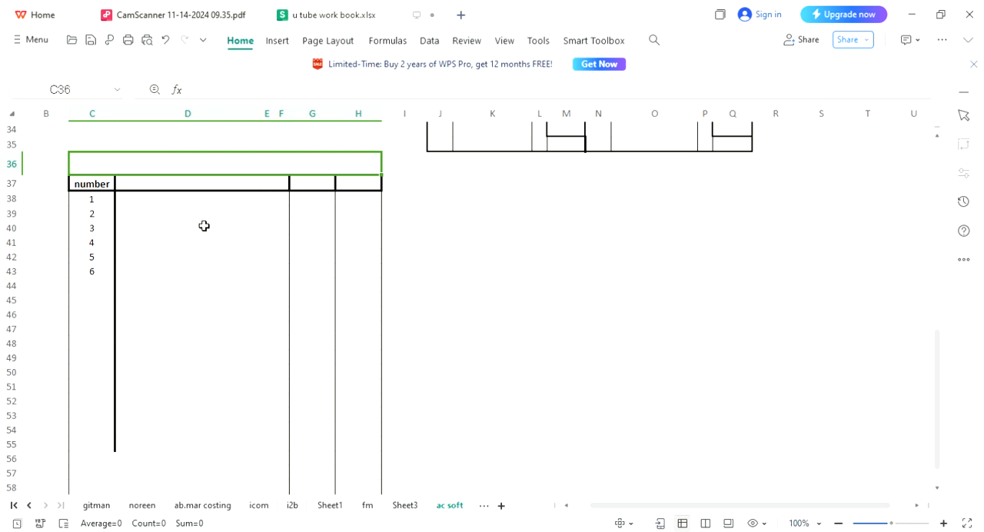
type("R")
key("BackSpace")
type("T")
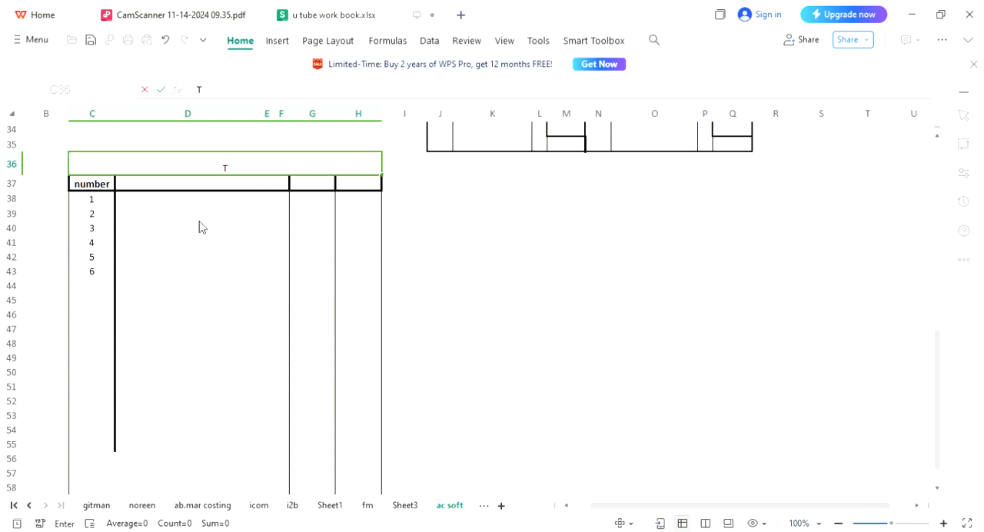
type("RIAL BALANCE")
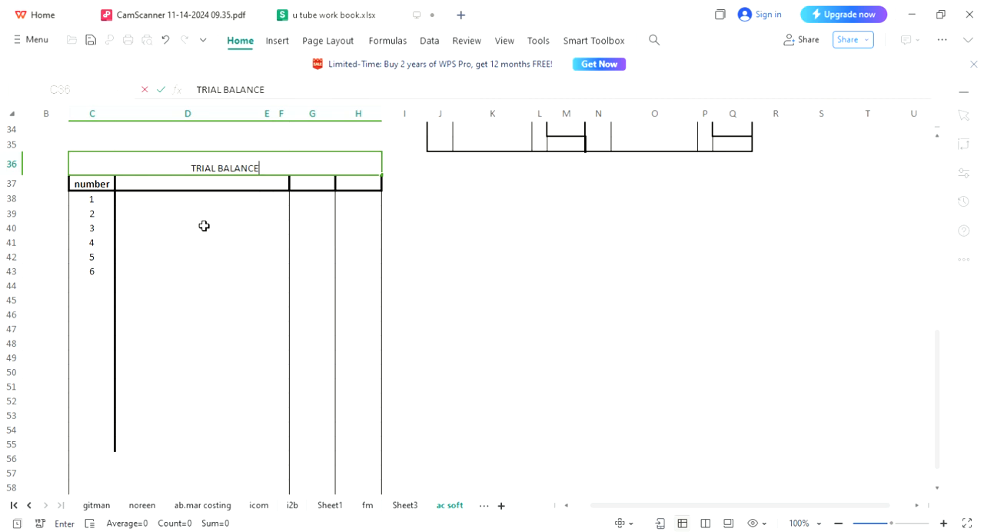
key("Return")
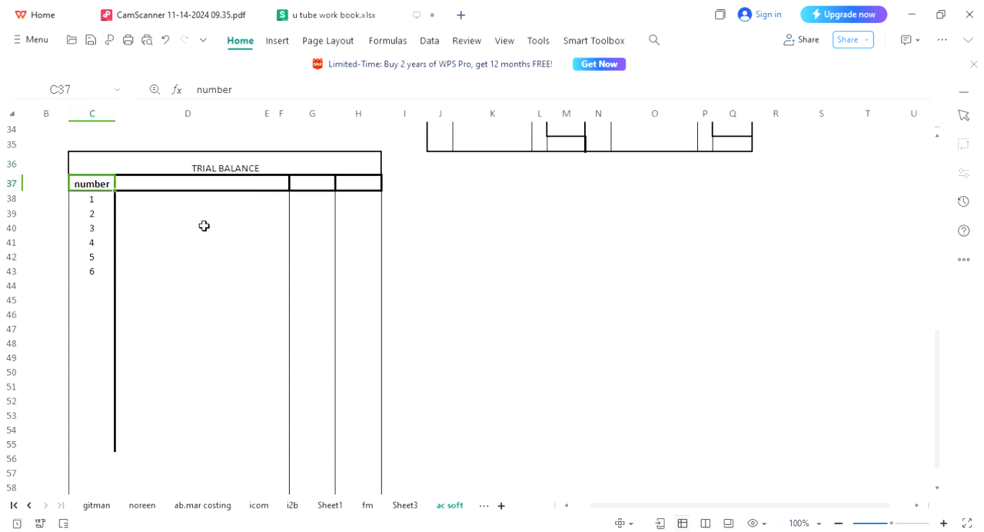
Enter "DETAILS" as the header in the merged cell D37, next to the "number" header.
type("number")
key("Tab")
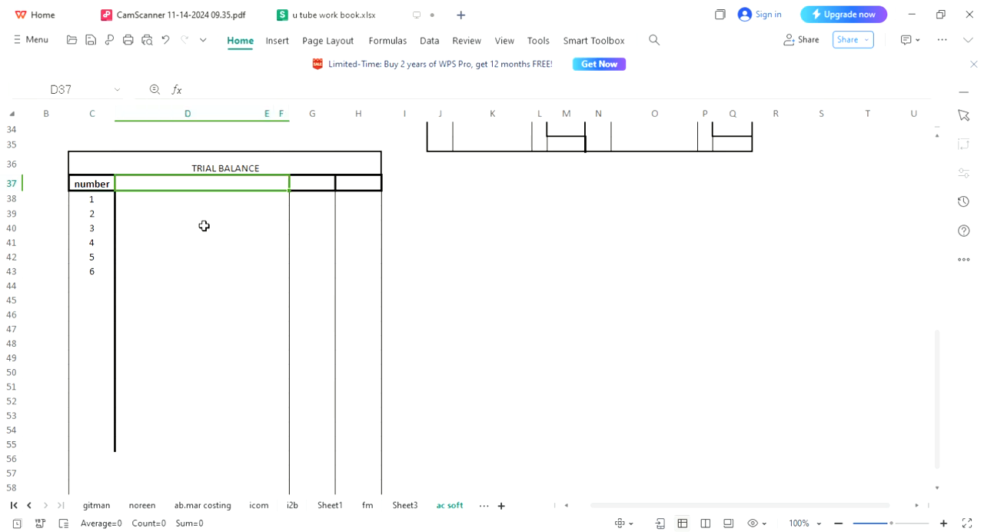
type("d")
key("BackSpace")
type("DETA")
key("BackSpace")
type("TAILS")
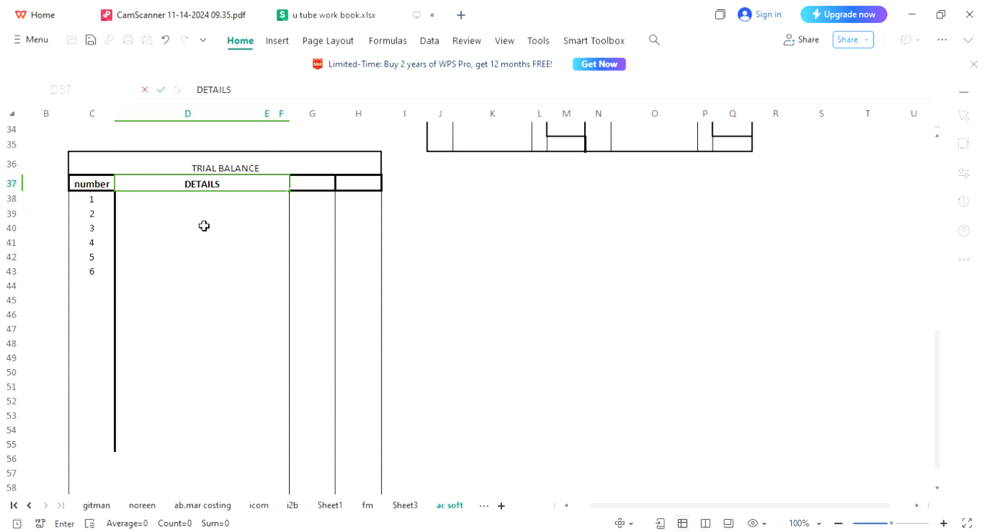
key("Tab")
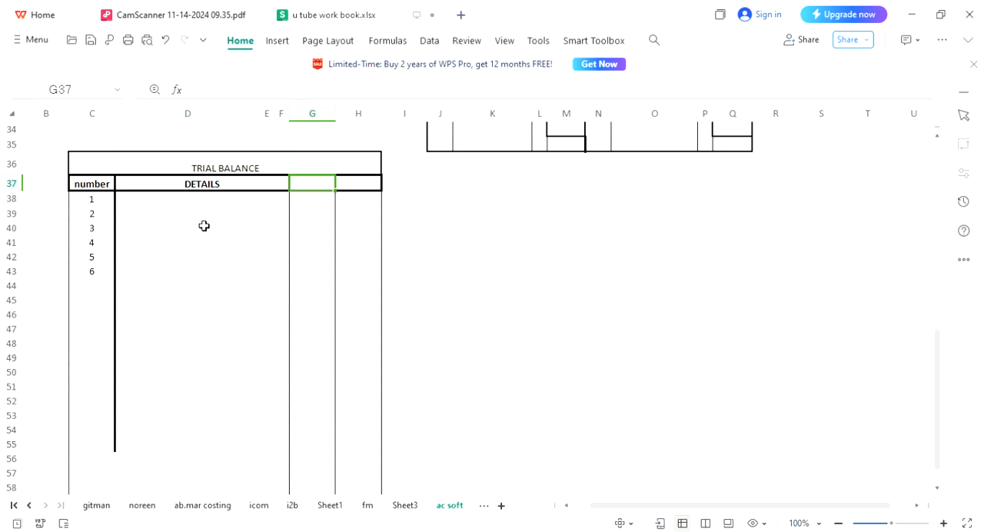
Enter "Amount" as the header in both G37 and H37.
type("aM")
key("BackSpace")
key("BackSpace")
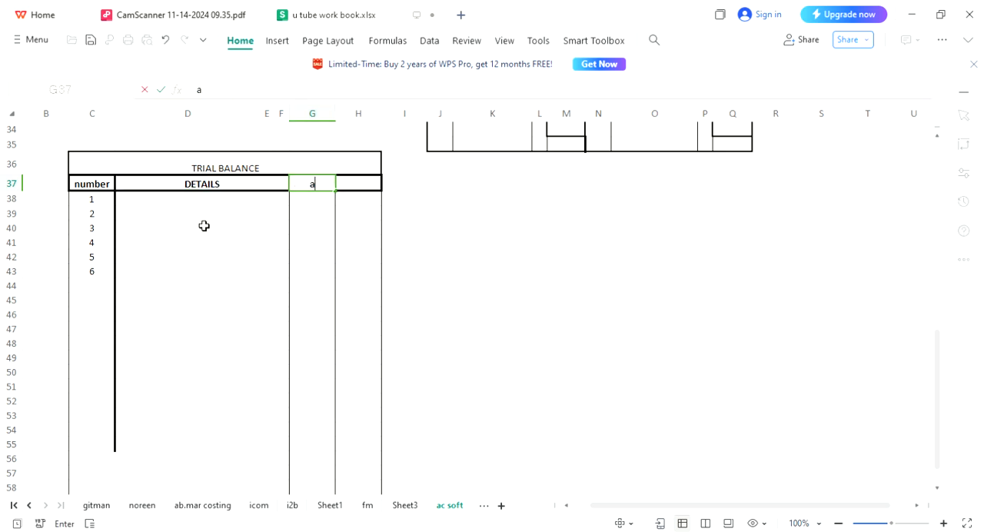
type("m")
key("Return")
key("Up")
key("Right")
type("A")
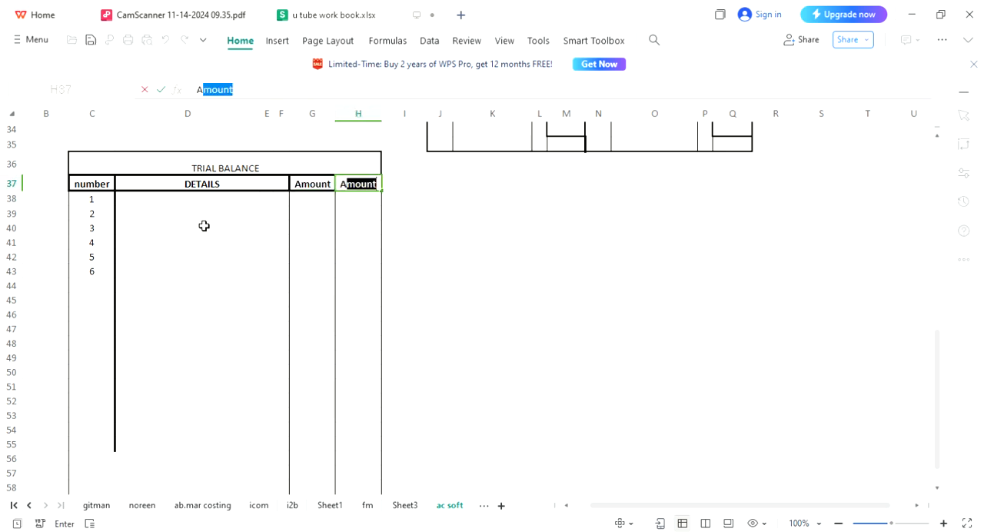
key("Return")
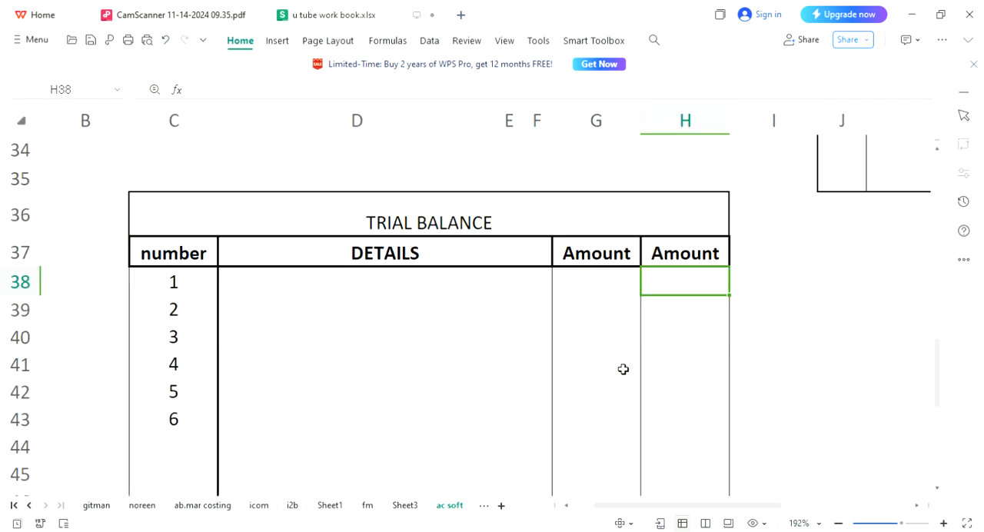
Make the "TRIAL BALANCE" title in row 36 bold.
left_click(467, 222)
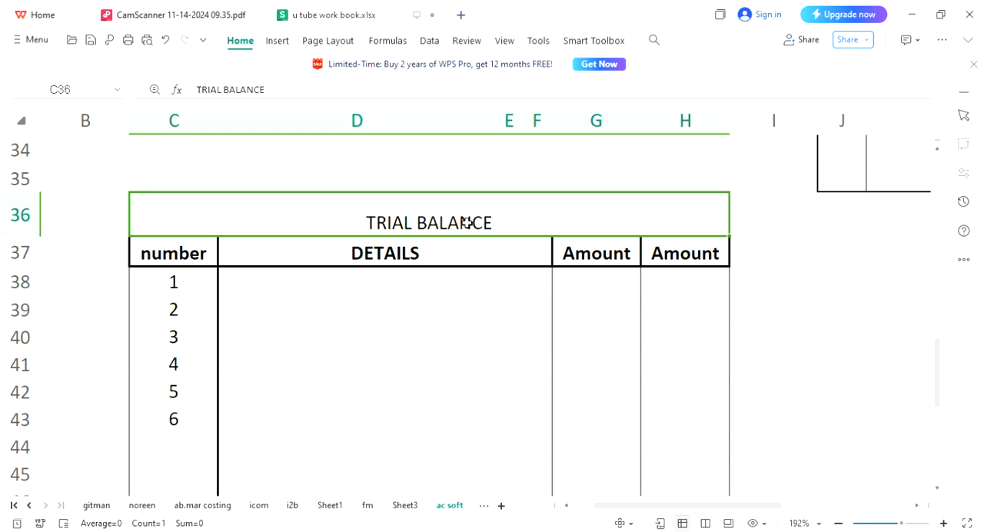
key("ctrl+b")
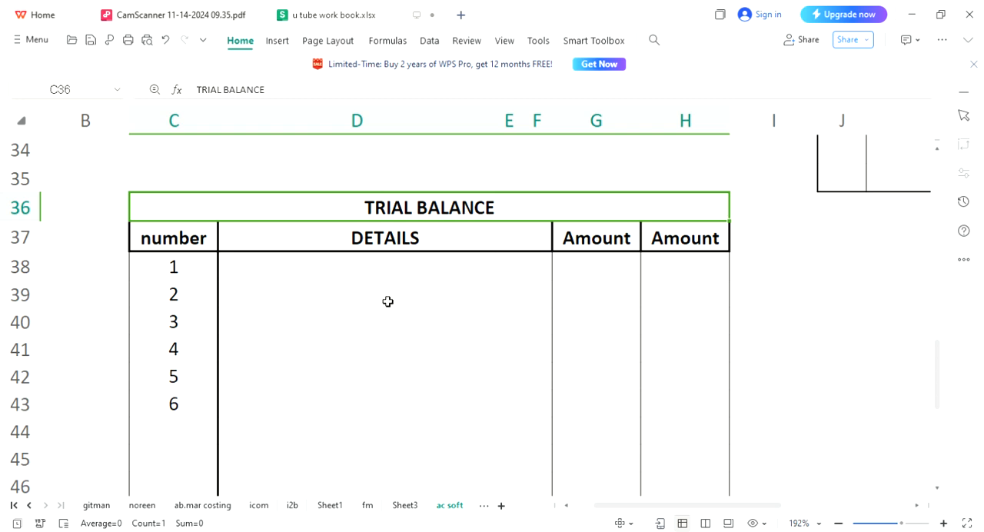
Enter "CASH ACCOUNT" in D38 as the first item under DETAILS in the trial balance.
key("Page_Up")
key("Page_Up")
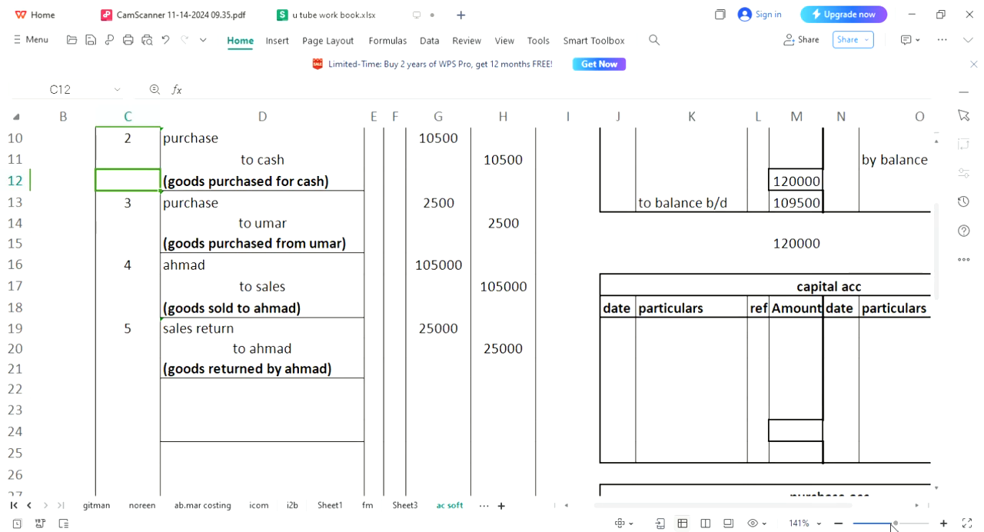
key("Page_Up")
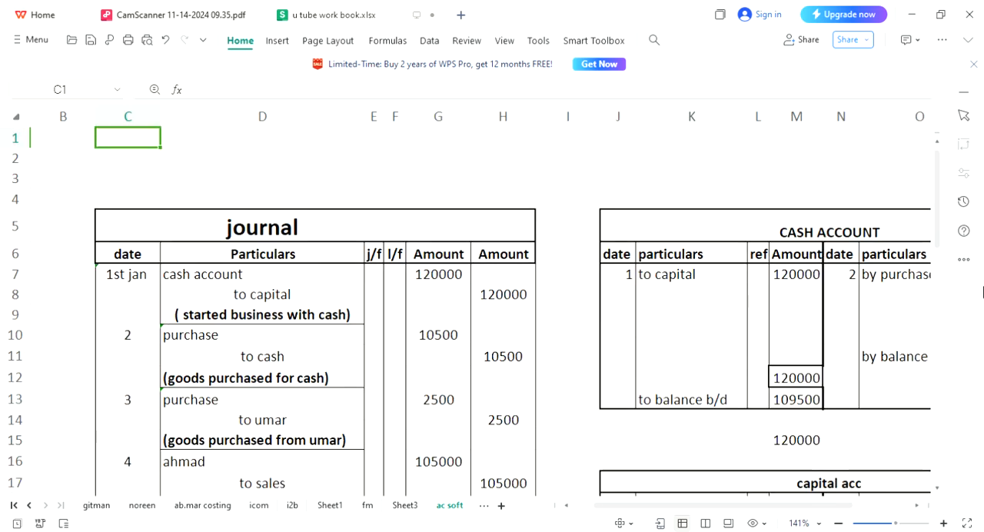
key("Page_Down")
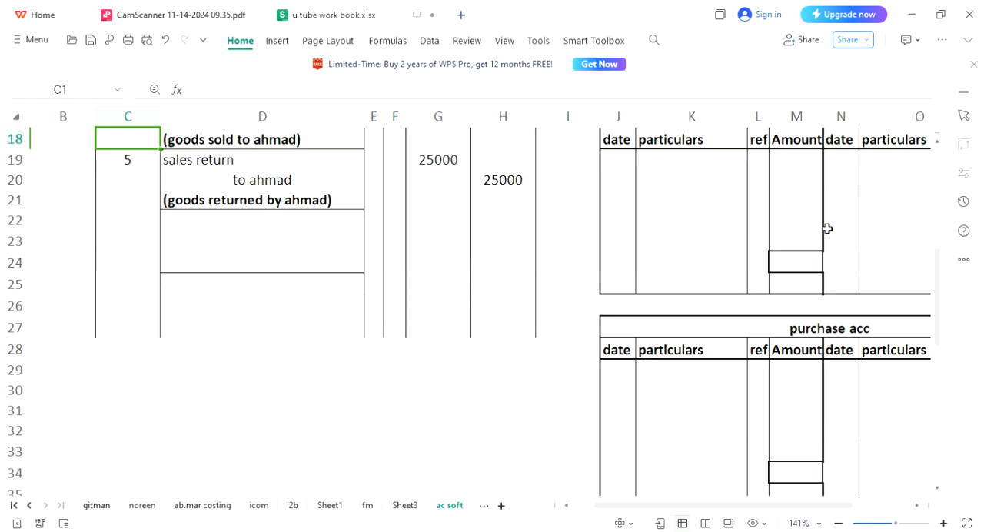
key("Page_Down")
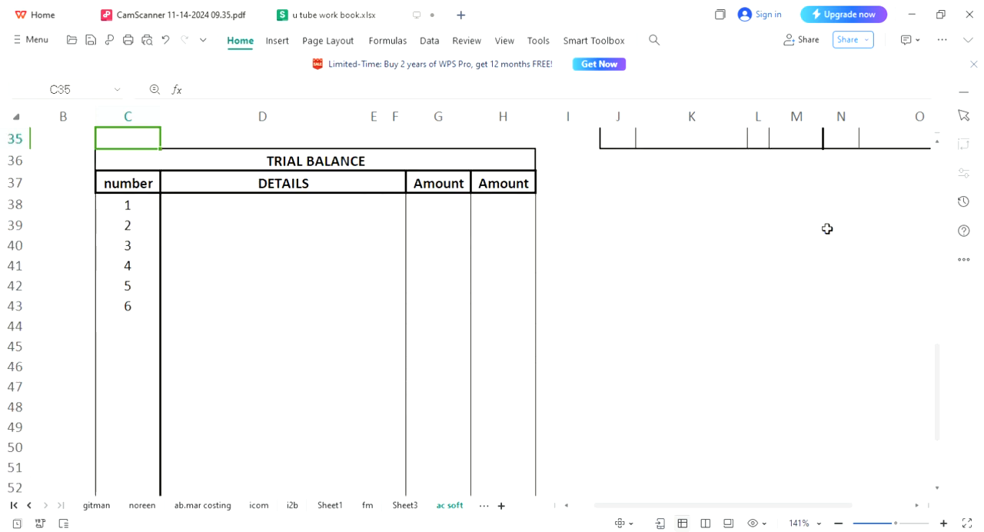
left_click(319, 193)
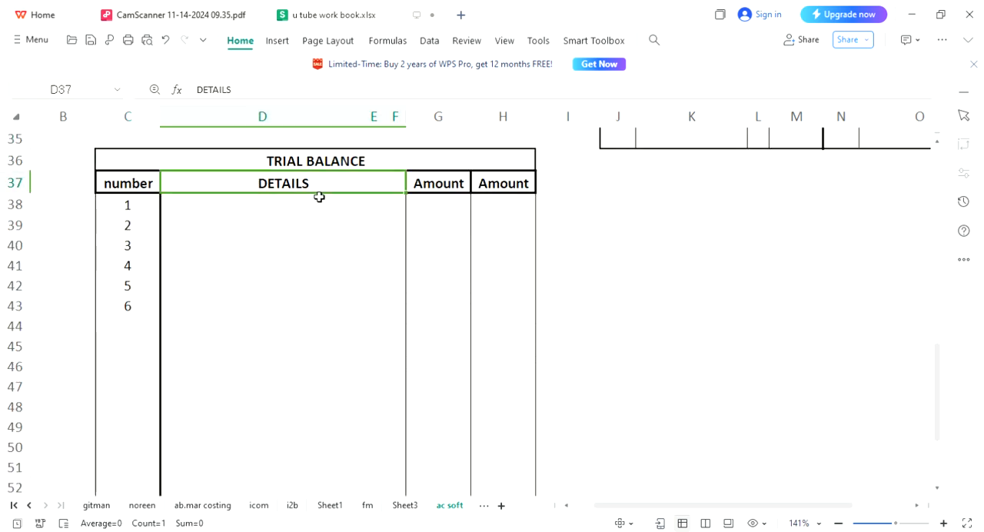
left_click(314, 203)
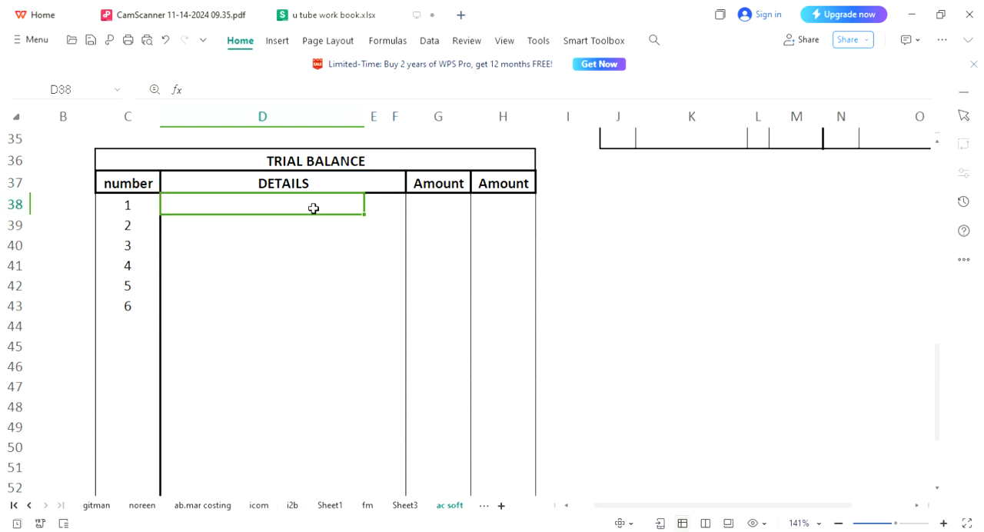
type("CASH A")
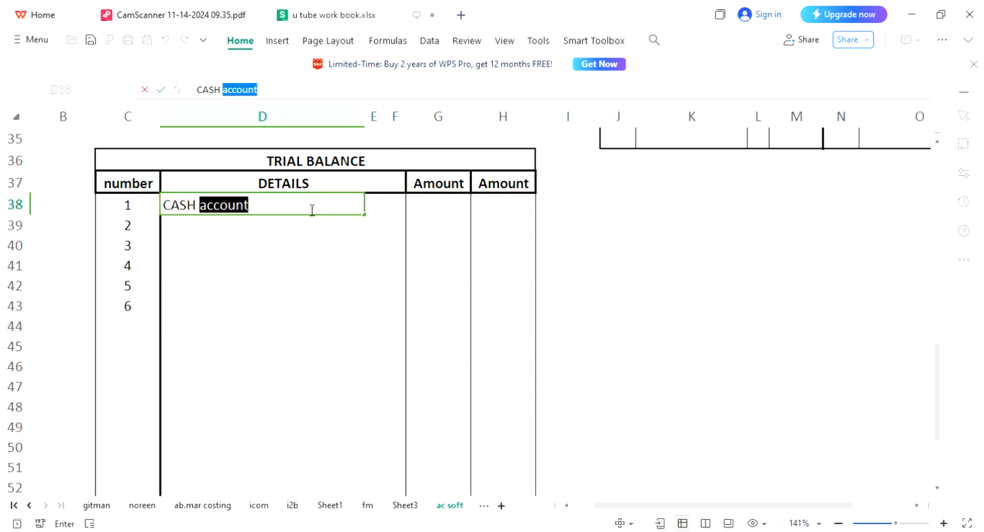
type("CCOUNT")
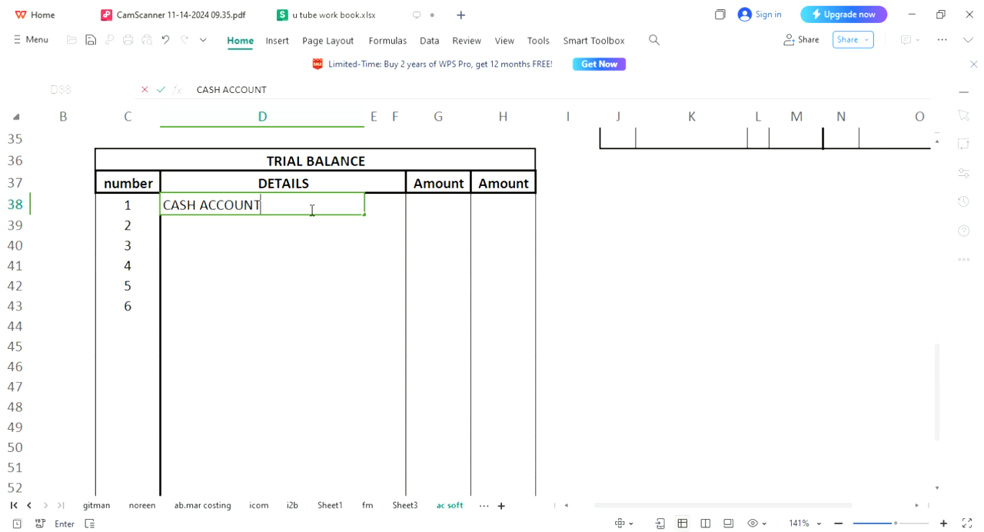
key("Return")
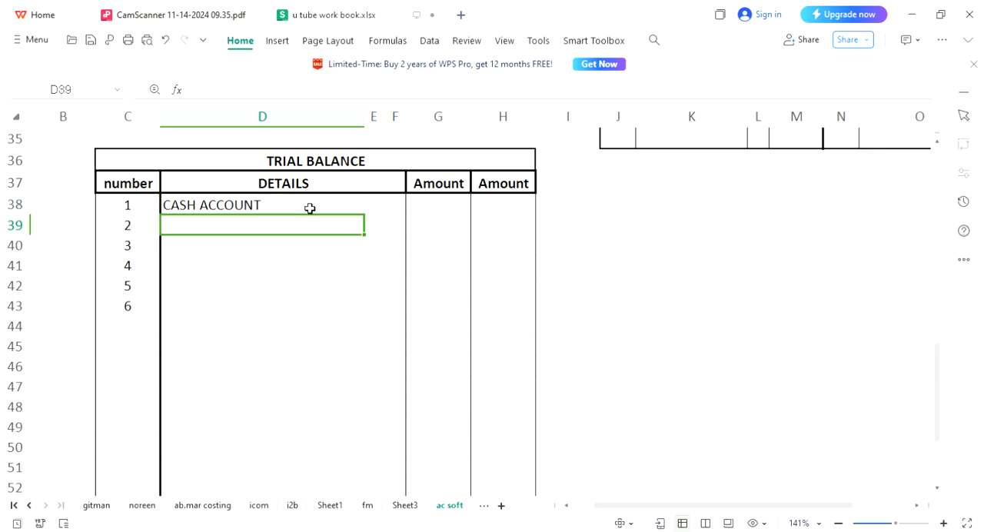
Enter "PURCHASHE ACCOUNT" in D39 as the second trial balance item.
key("Page_Up")
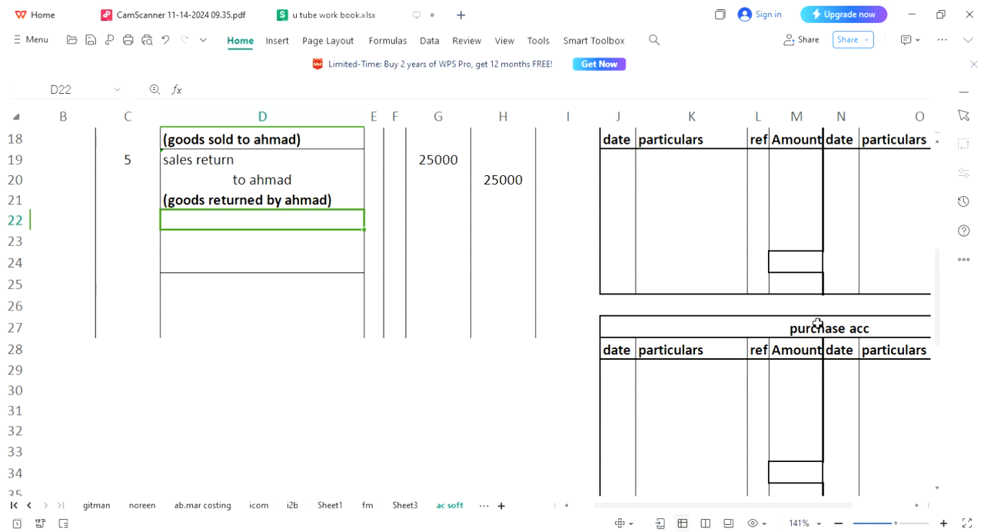
key("Page_Down")
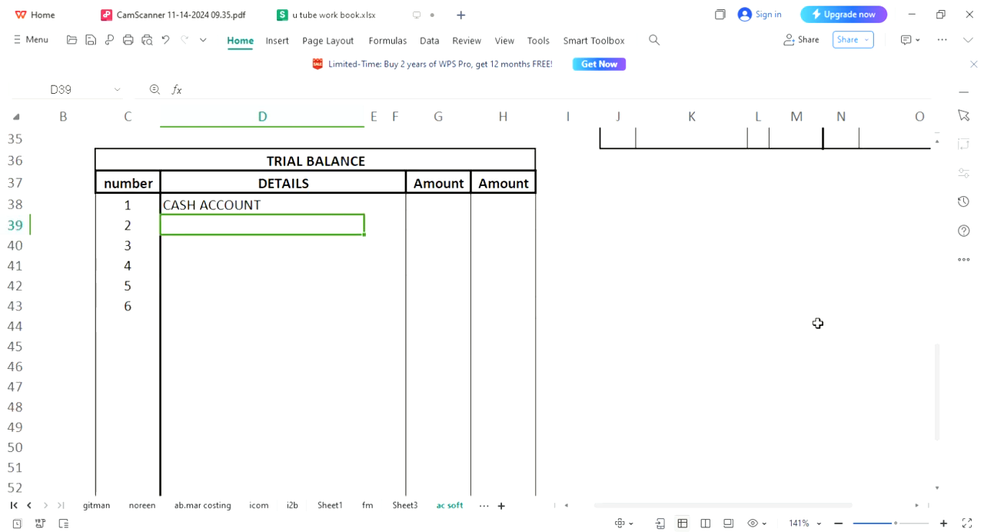
type("PURCHA")
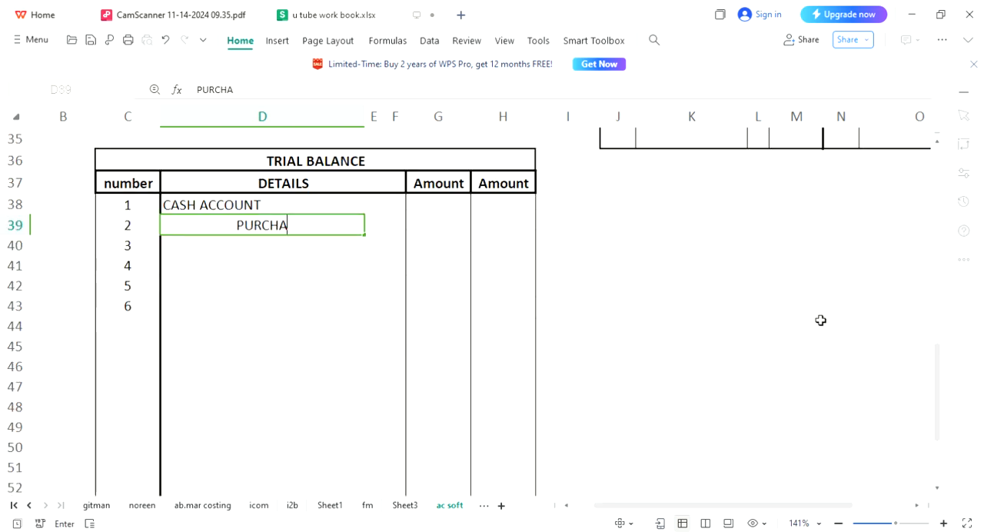
type("SHE ACCOUNT")
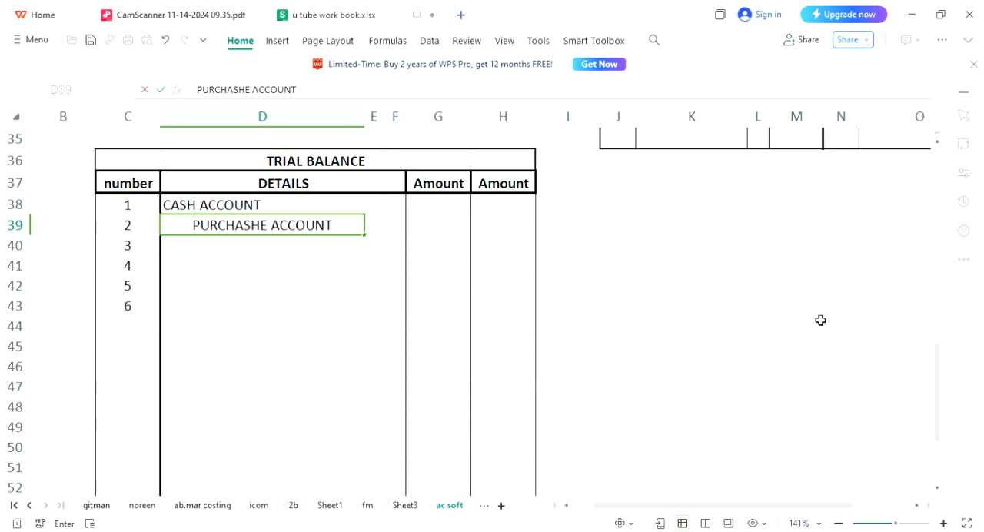
key("Return")
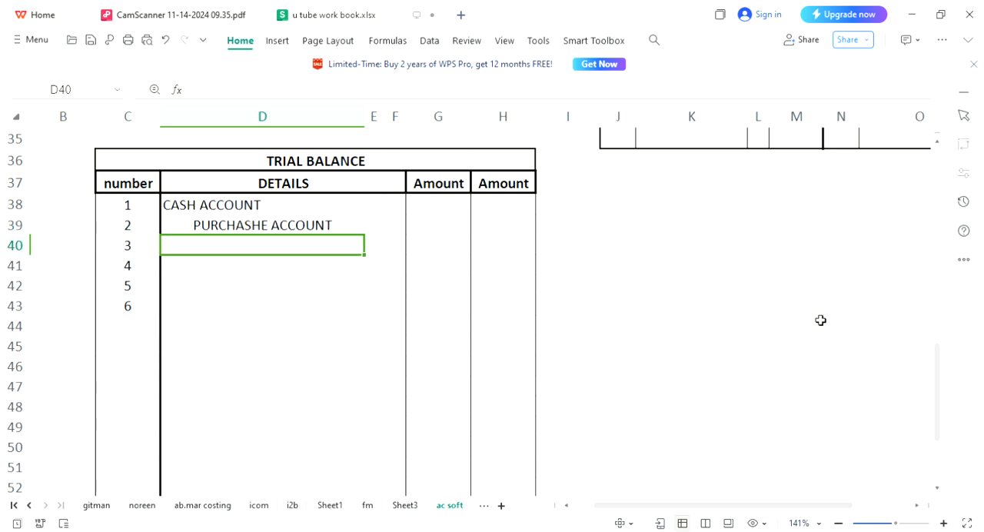
Enter "CAPITAL ACCOUNT" in D40 as the third trial balance item.
type("CPAIT")
key("BackSpace")
key("BackSpace")
key("BackSpace")
key("BackSpace")
type("APITAL ACCOUNT")
key("Return")
Check the journal for the credit supplier and enter the supplier's name followed by "ACCOUNT" in D41.
key("Page_Up")
key("Page_Up")
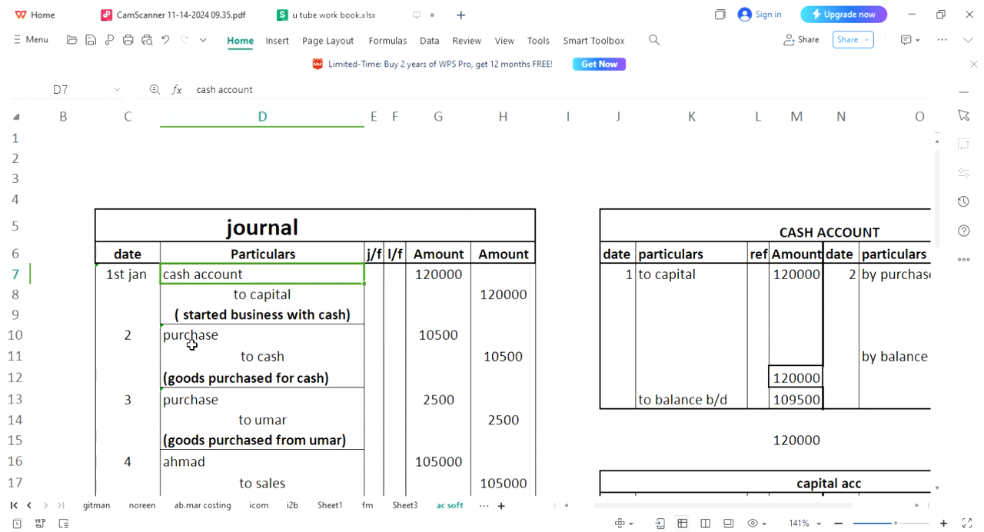
key("Page_Down")
key("Page_Down")
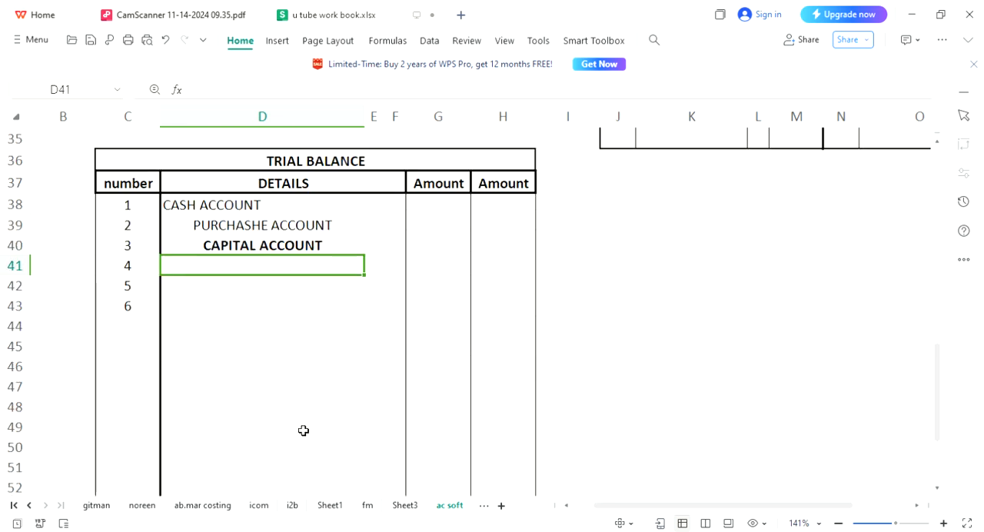
type("UMAR")
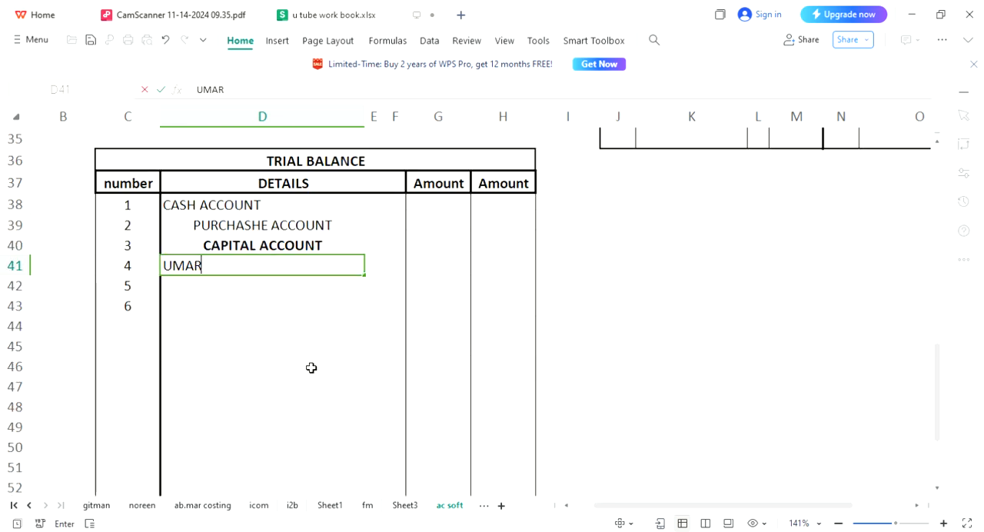
type(" ACCOUNT")
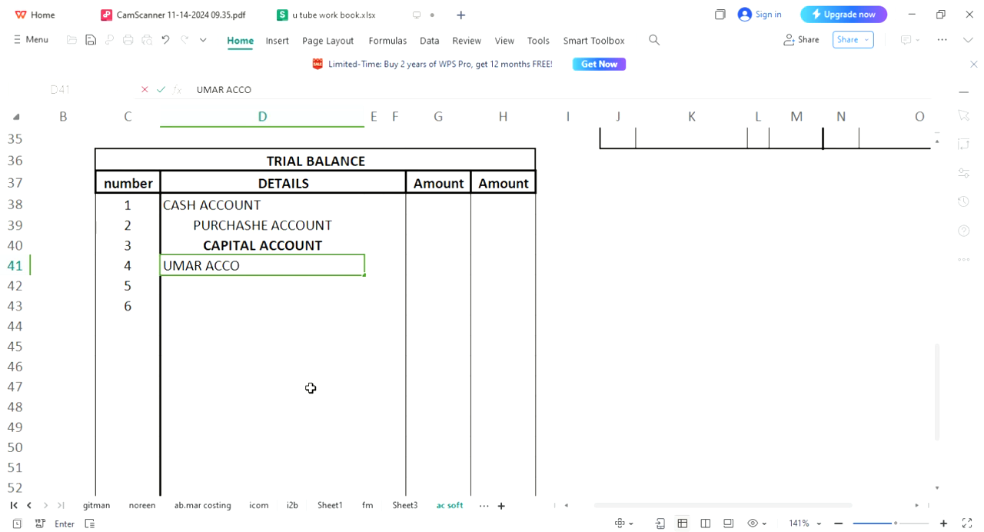
key("Return")
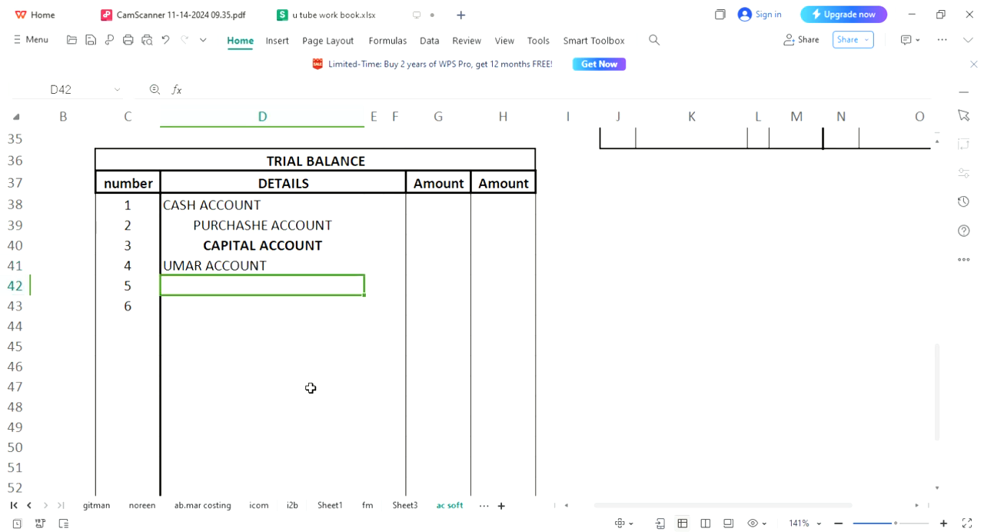
Check the journal's fourth entry, then enter the customer's name in D42 and "SALES" in D43 of the trial balance.
key("Page_Up")
key("Page_Up")
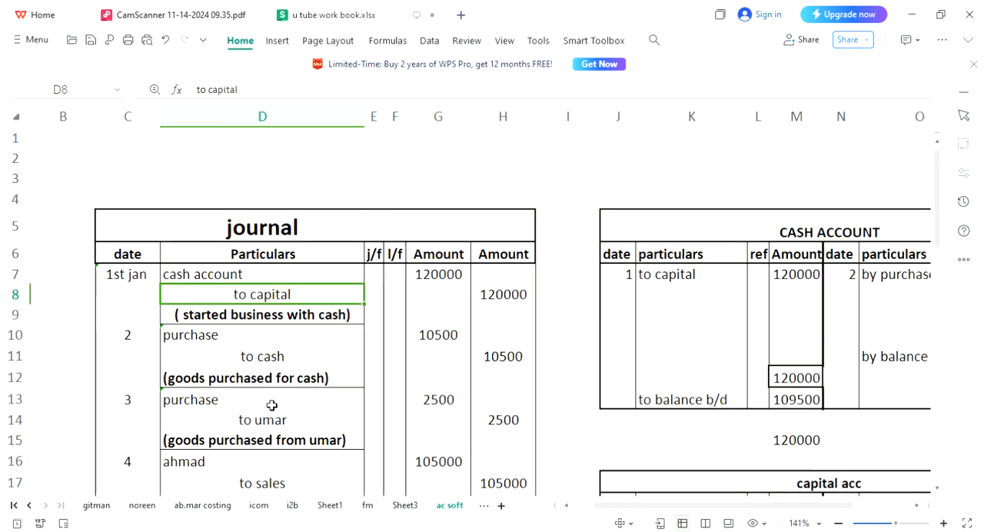
left_click(270, 448)
key("Down")
key("Down")
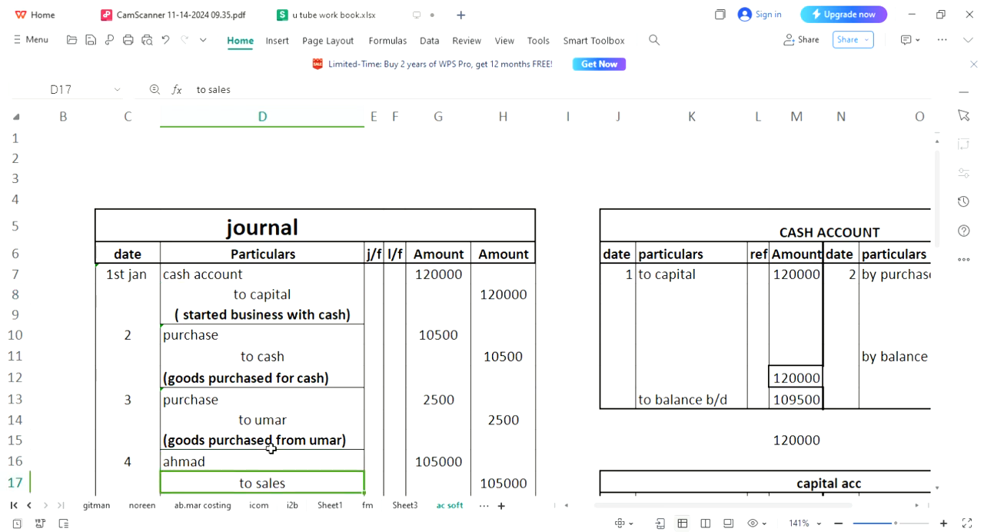
key("Page_Down")
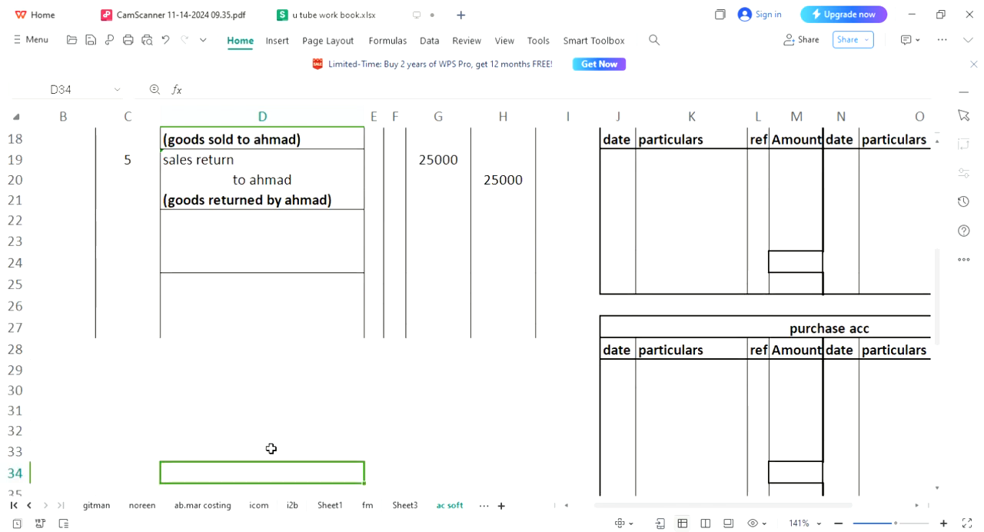
key("Page_Down")
key("Up")
key("Up")
key("Up")
key("Up")
key("Up")
key("Up")
key("Up")
key("Up")
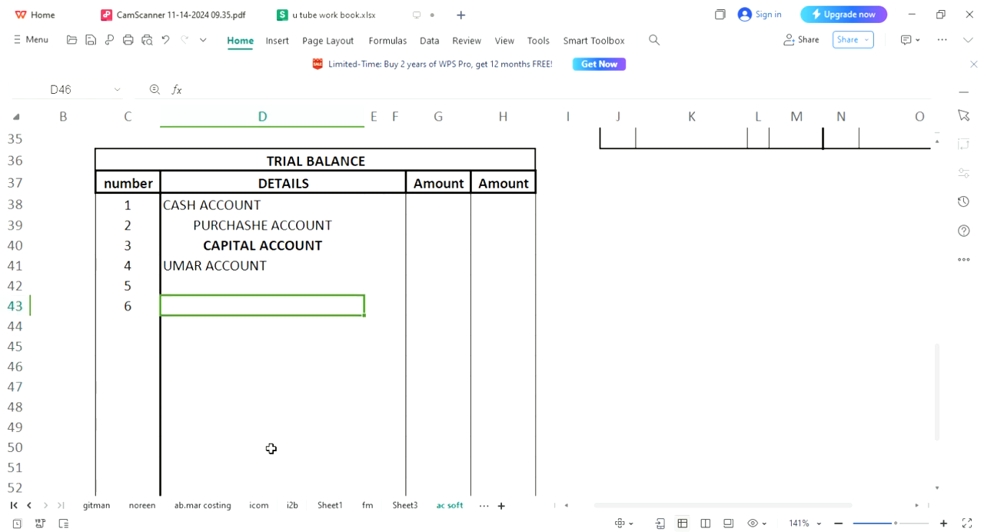
key("Up")
type("AHMED")
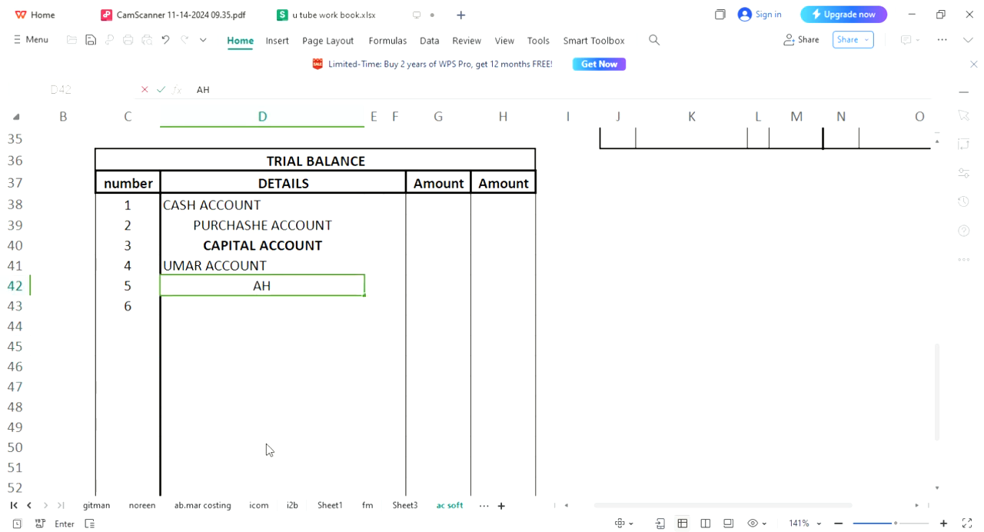
key("Return")
type("SALES")
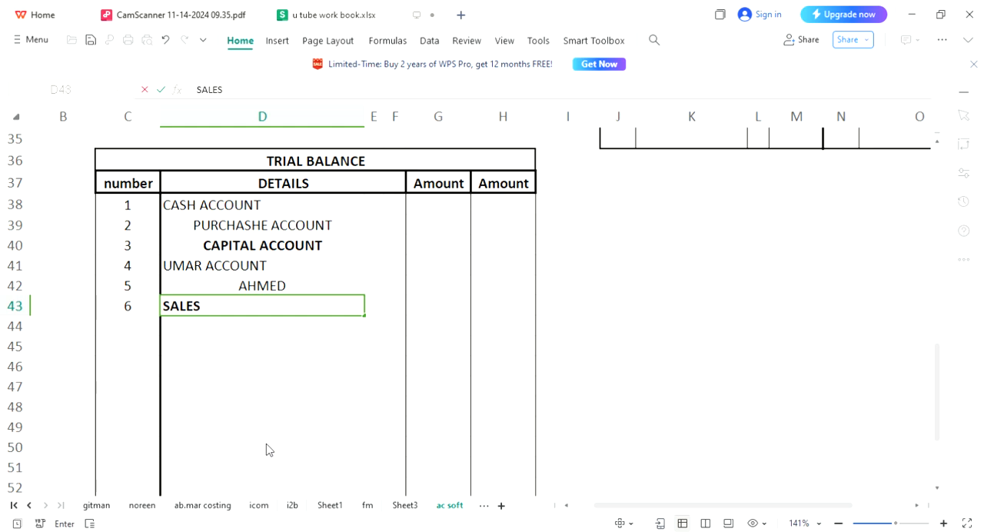
key("Return")
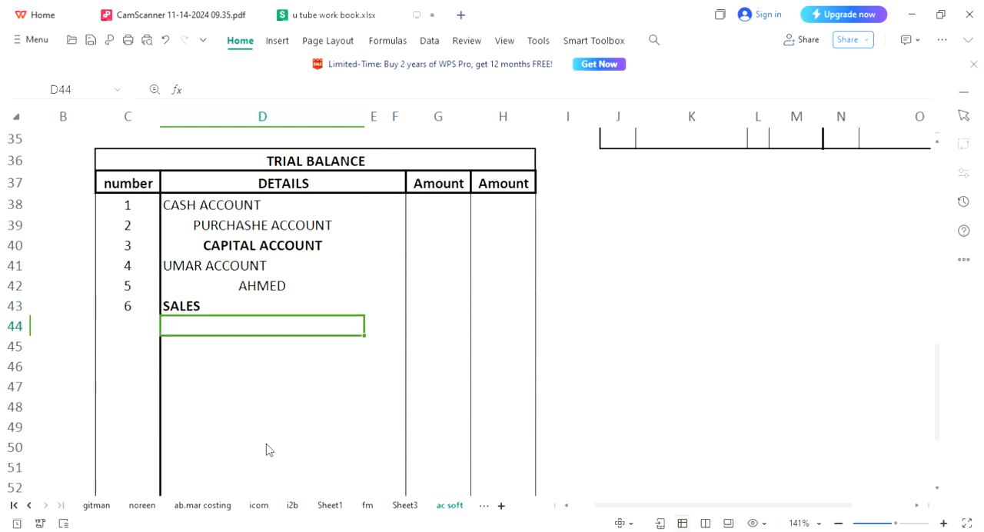
Check the journal's fifth entry and enter "sales return" in D44 below the SALES item.
key("Page_Up")
key("Page_Up")
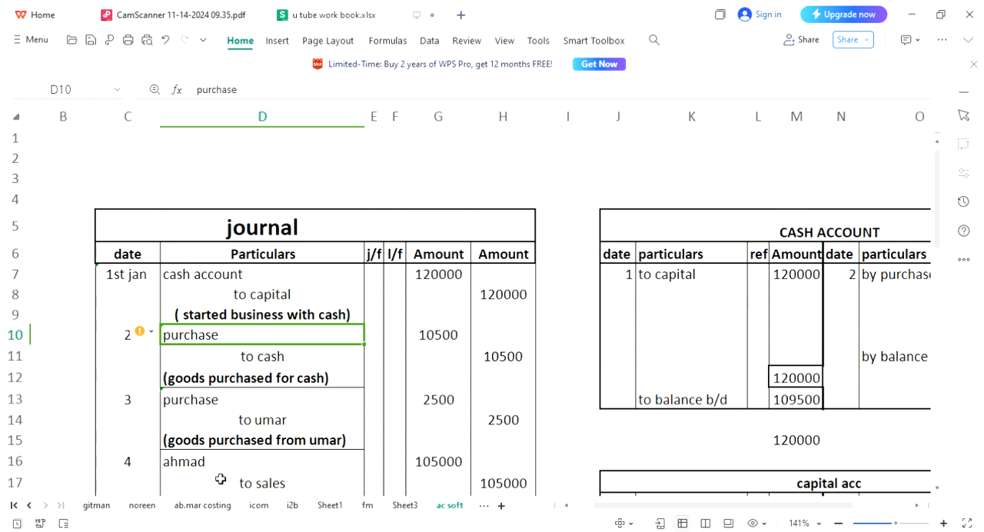
left_click(269, 484)
key("Down")
key("Down")
key("Down")
key("Down")
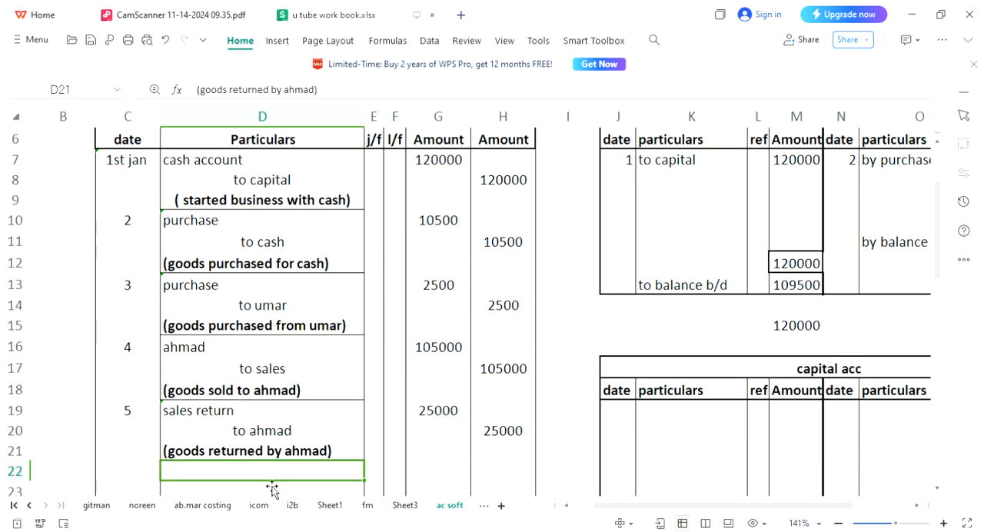
key("Down")
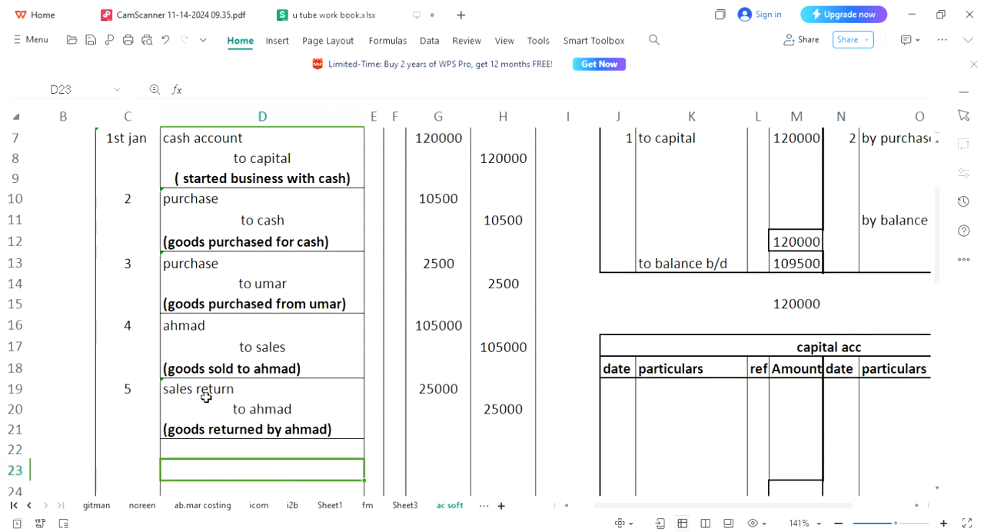
key("Page_Down")
key("Page_Down")
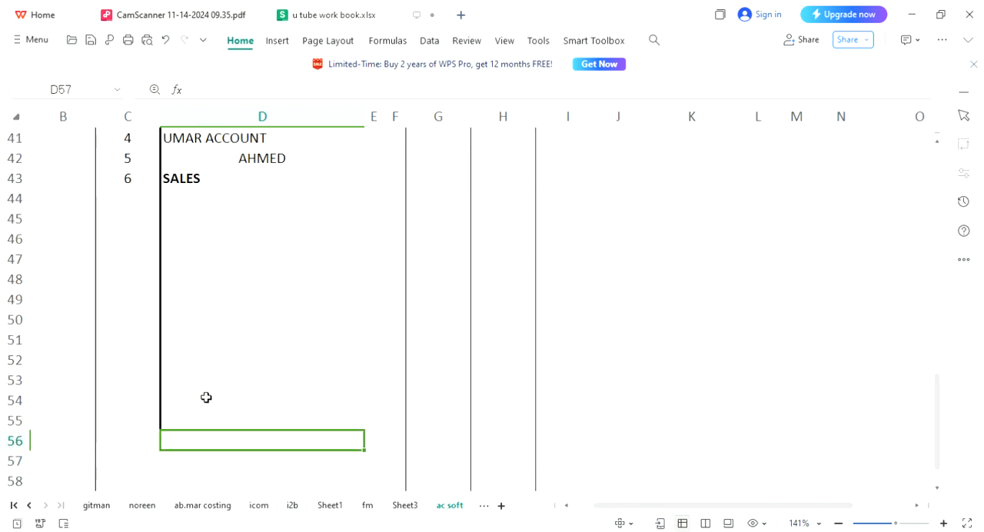
key("Up")
key("Up")
key("Up")
key("Up")
key("Up")
key("Up")
key("Up")
key("Up")
key("Up")
key("Up")
key("Up")
key("Up")
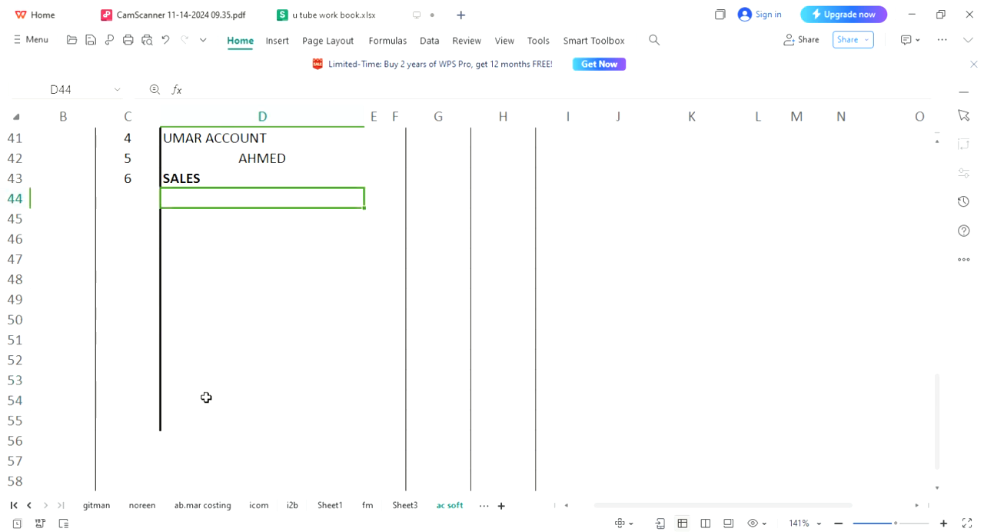
type("SALEW")
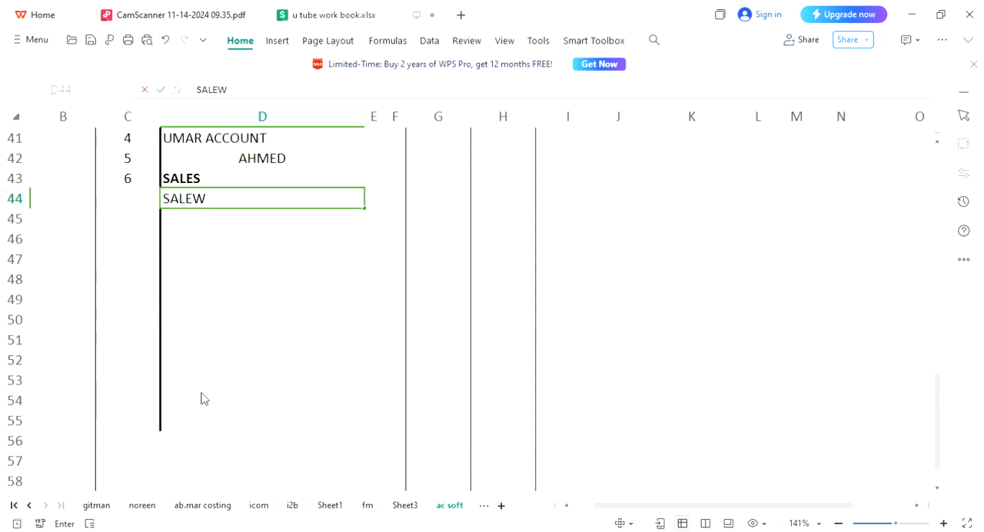
key("BackSpace")
type("S RETURN")
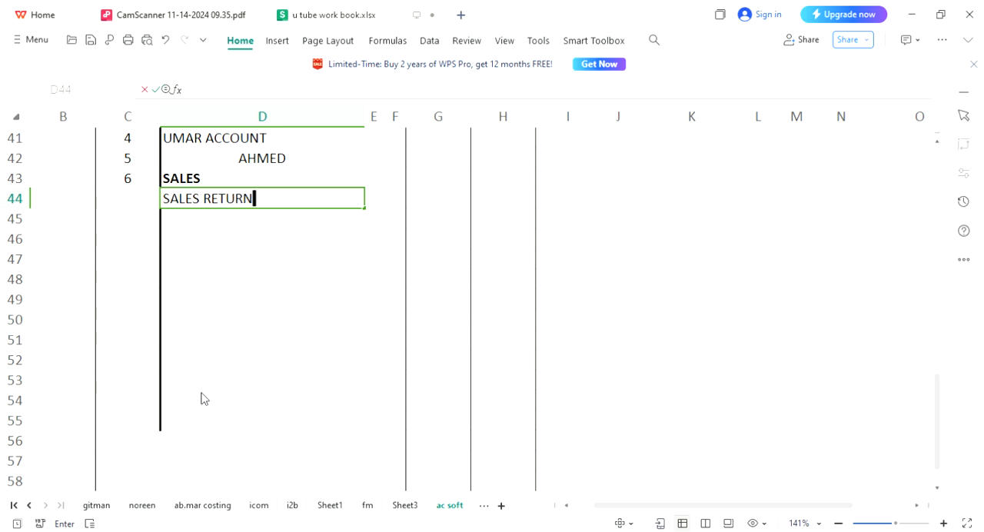
key("Return")
key("Return")
Number the sales return row 7 in C44 of the trial balance.
key("Up")
key("Up")
key("Left")
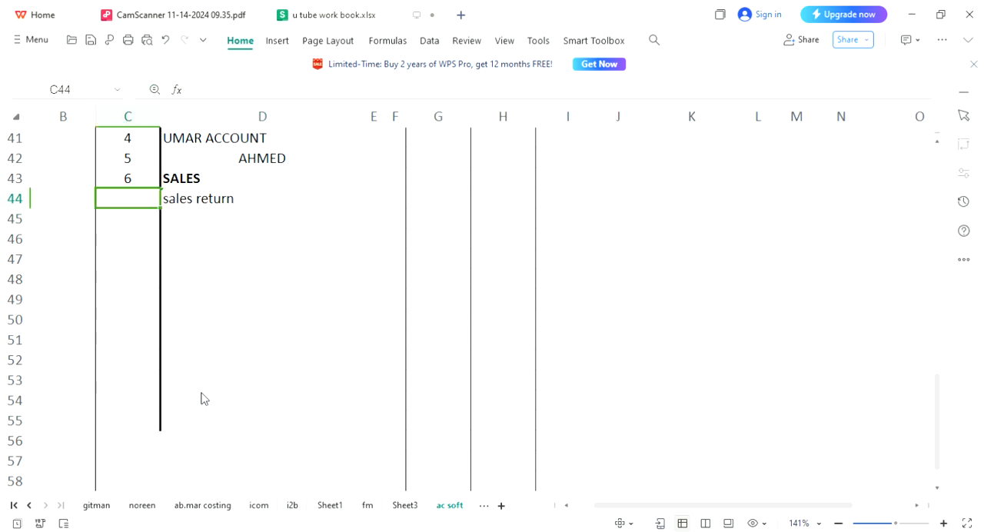
type("7")
key("Return")
key("Up")
key("Up")
key("Up")
key("Up")
key("Up")
key("Up")
key("Up")
key("Up")
key("Up")
key("Up")
key("Up")
key("Up")
key("Up")
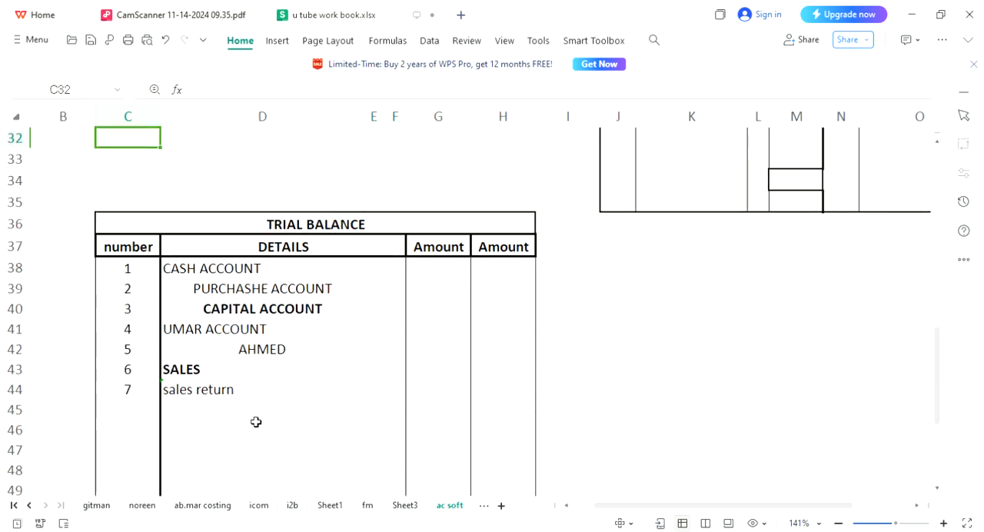
Left-align the account names in D38:D44 of the trial balance.
left_click(240, 278)
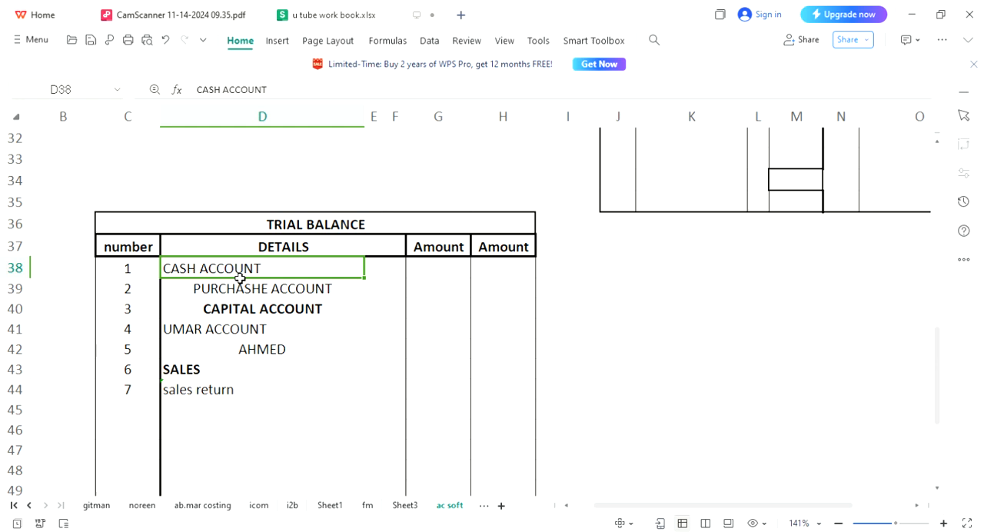
key("shift+Down")
key("shift+Down")
key("shift+Down")
key("shift+Down")
key("shift+Down")
key("shift+Down")
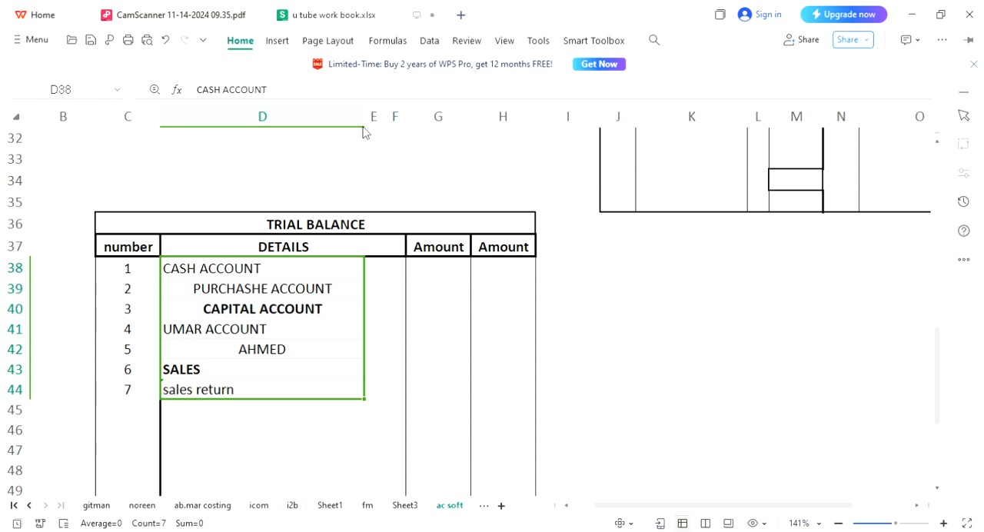
key("ctrl+l")
Examine the CASH ACCOUNT ledger table and locate its "to balance b/d" row.
key("Right")
key("Right")
key("Right")
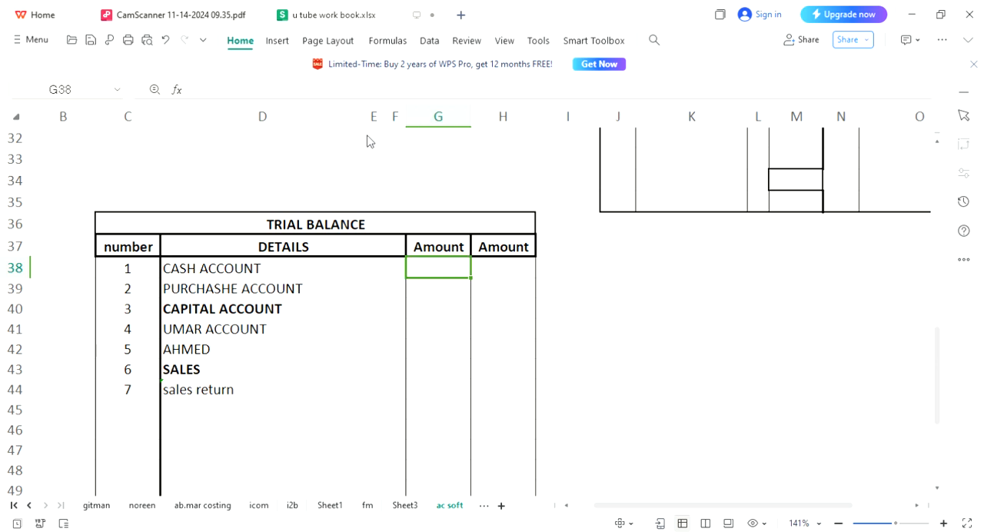
key("Page_Up")
key("Right")
key("Right")
key("Right")
key("Up")
key("Up")
key("Up")
key("Up")
key("Up")
key("Up")
key("Up")
key("Up")
key("Up")
key("Up")
key("Up")
key("Up")
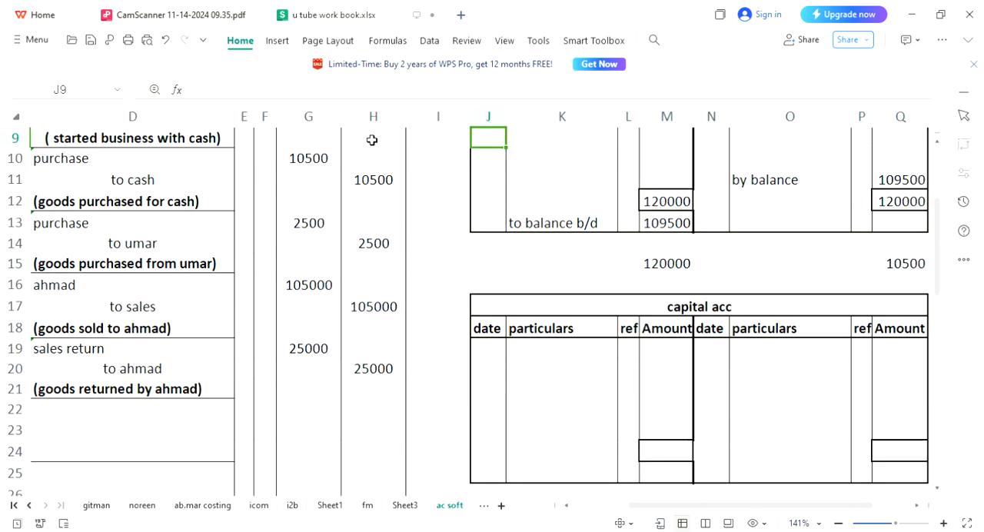
key("Up")
key("Up")
key("Up")
key("Up")
key("Up")
key("Right")
key("Right")
key("Right")
key("Right")
key("Right")
key("Right")
key("Right")
key("Right")
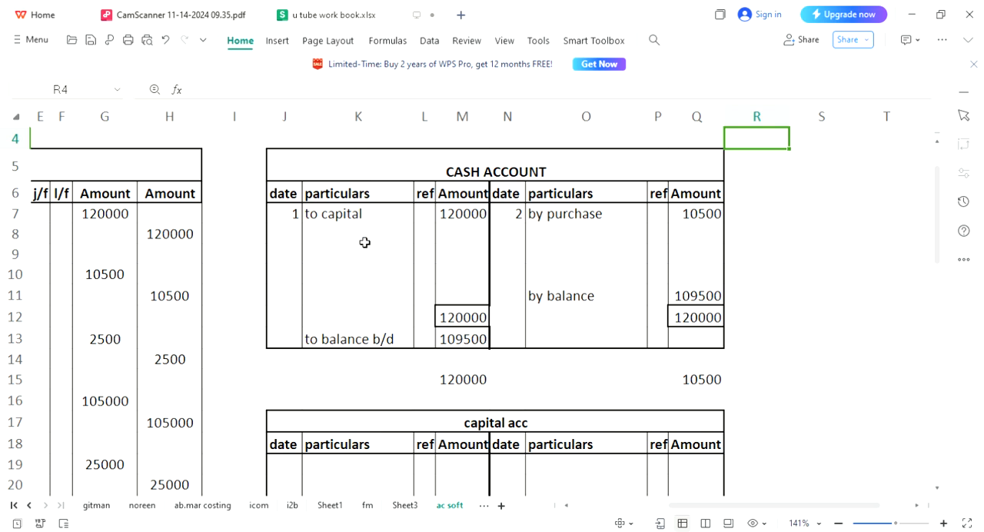
left_click(369, 336)
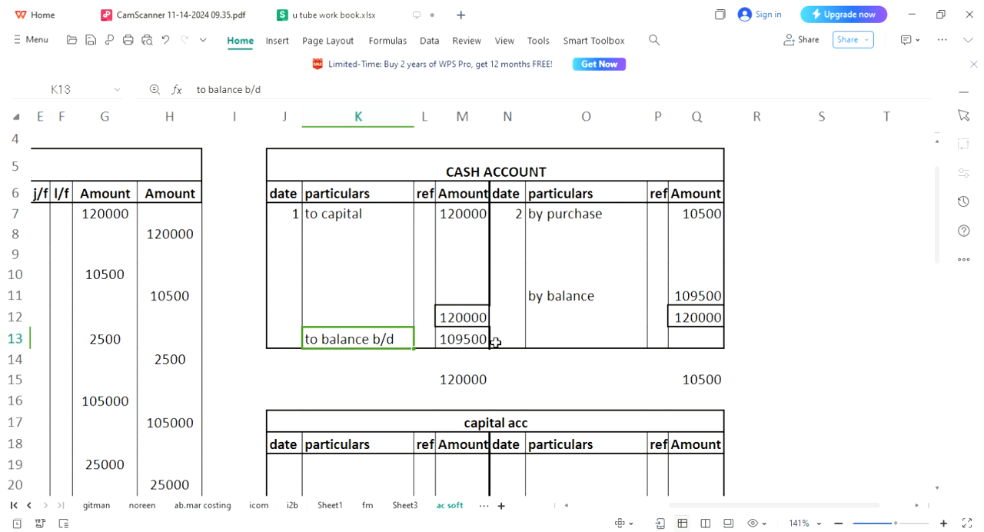
Enter the formula =M13 in G38 to bring the cash account's balance b/d into the first trial balance amount column.
key("Page_Down")
key("Page_Down")
key("Left")
key("Left")
key("Left")
key("Left")
key("Left")
key("Left")
key("Left")
key("Left")
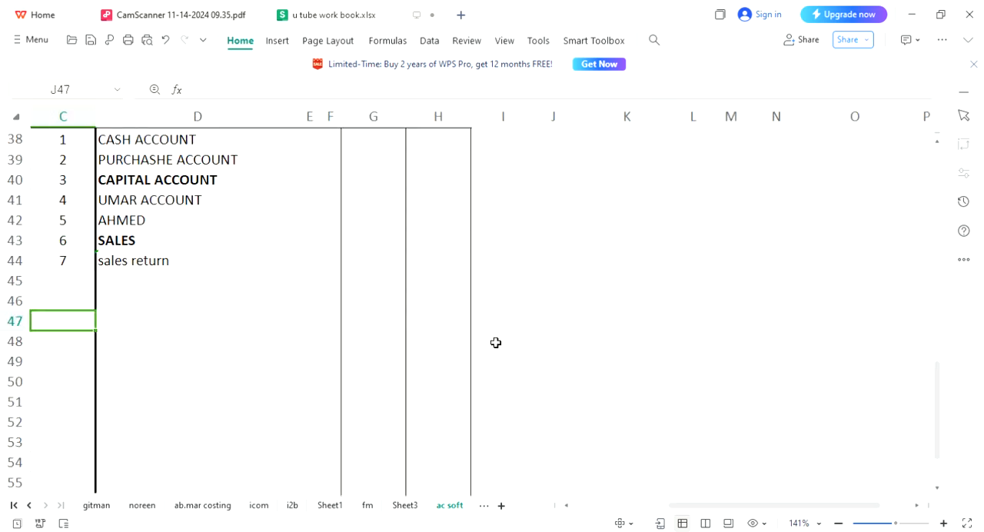
key("Left")
key("Left")
key("Up")
key("Up")
key("Up")
key("Up")
key("Up")
key("Up")
key("Up")
key("Up")
key("Up")
key("Right")
key("Right")
key("Right")
key("Right")
key("Right")
type("=")
key("Up")
key("Up")
key("Up")
key("Up")
key("Up")
key("Up")
key("Up")
key("Up")
key("Up")
key("Up")
key("Up")
key("Up")
key("Up")
key("Up")
key("Up")
key("Up")
key("Up")
key("Up")
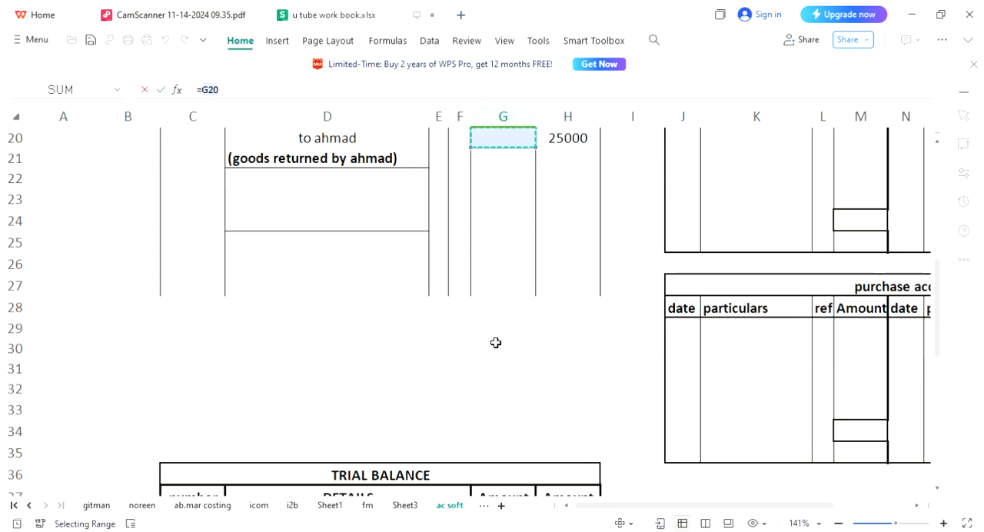
key("Up")
key("Up")
key("Up")
key("Up")
key("Up")
key("Up")
key("Up")
key("Up")
key("Up")
key("Up")
key("Up")
key("Up")
key("Up")
key("Up")
key("Up")
key("Up")
key("Up")
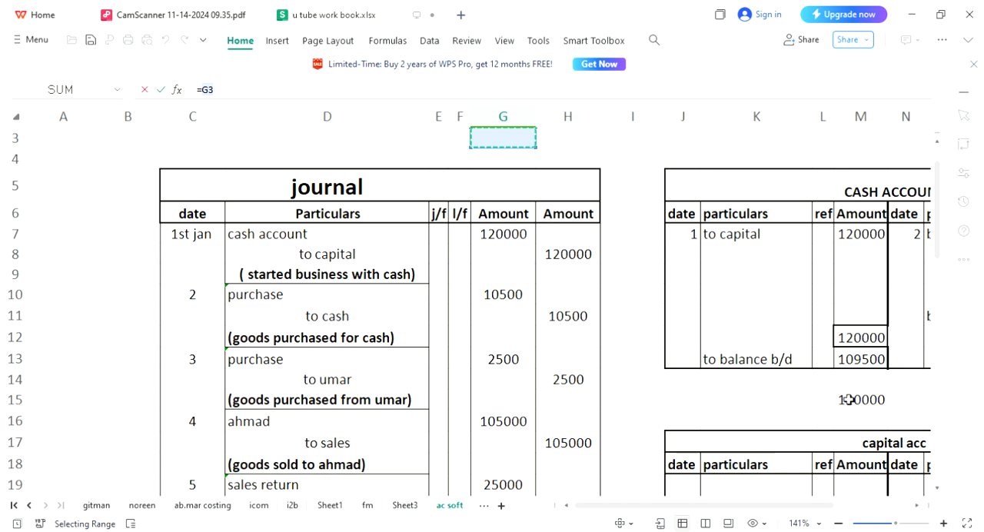
left_click(874, 359)
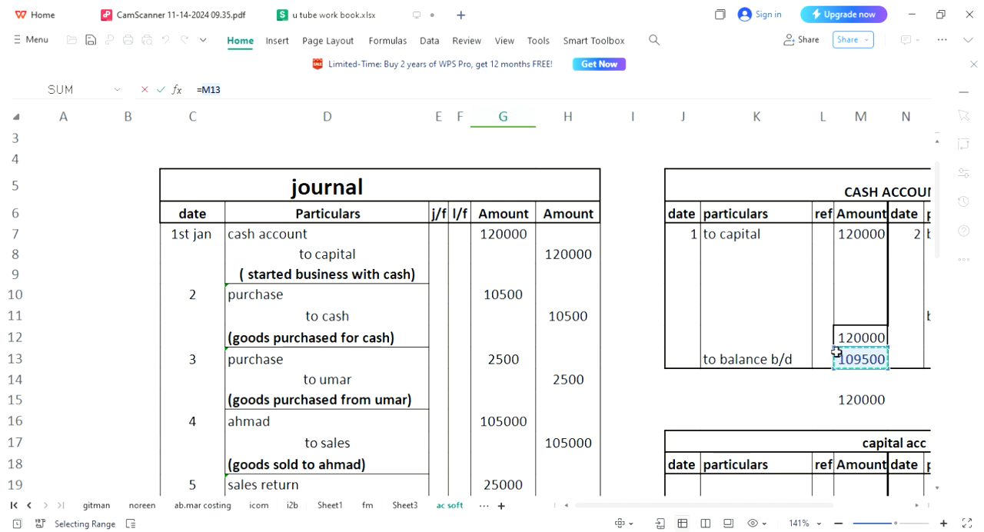
key("Return")
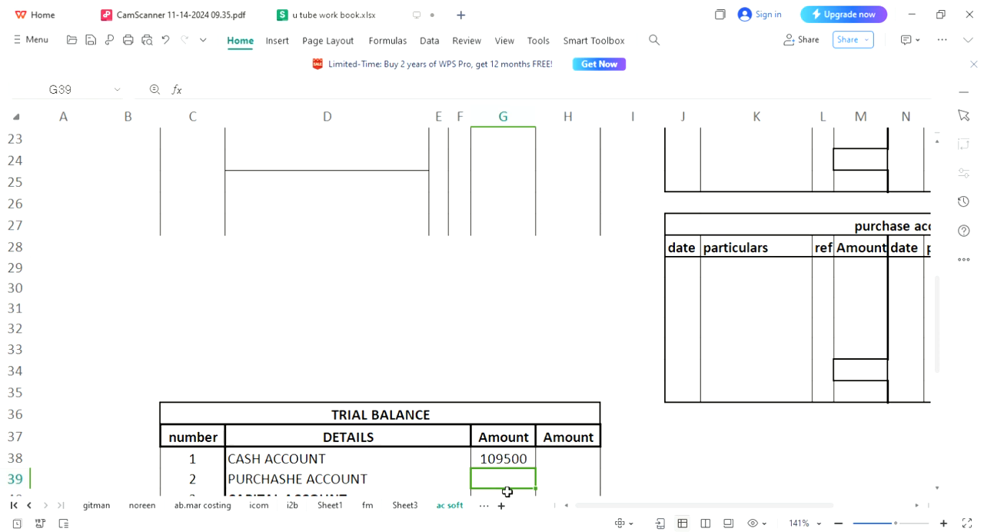
key("Down")
key("Down")
key("Down")
key("Down")
key("Down")
key("Down")
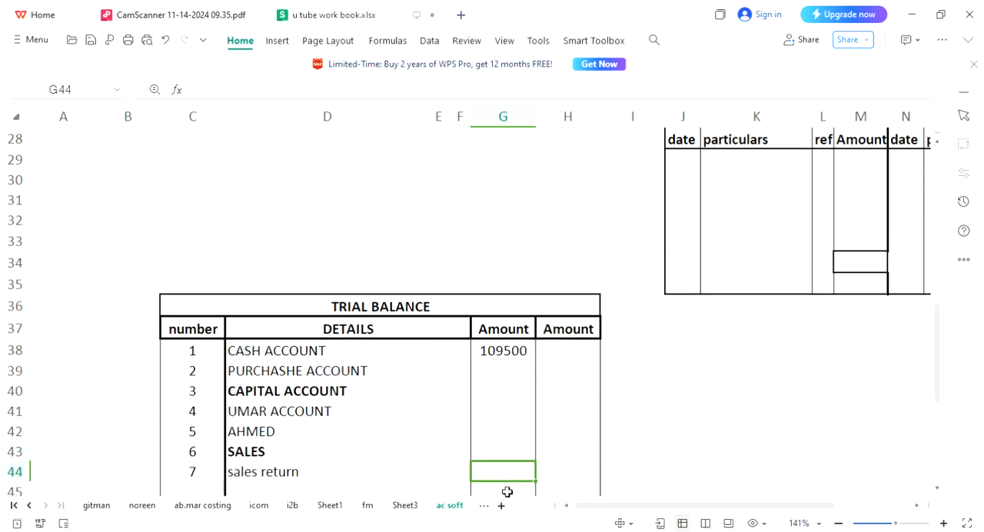
left_click(515, 347)
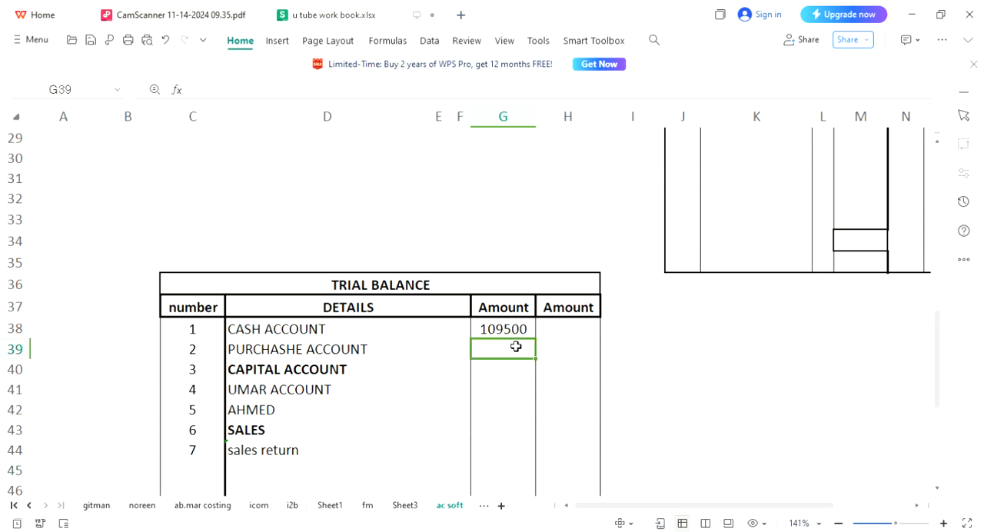
left_click(566, 370)
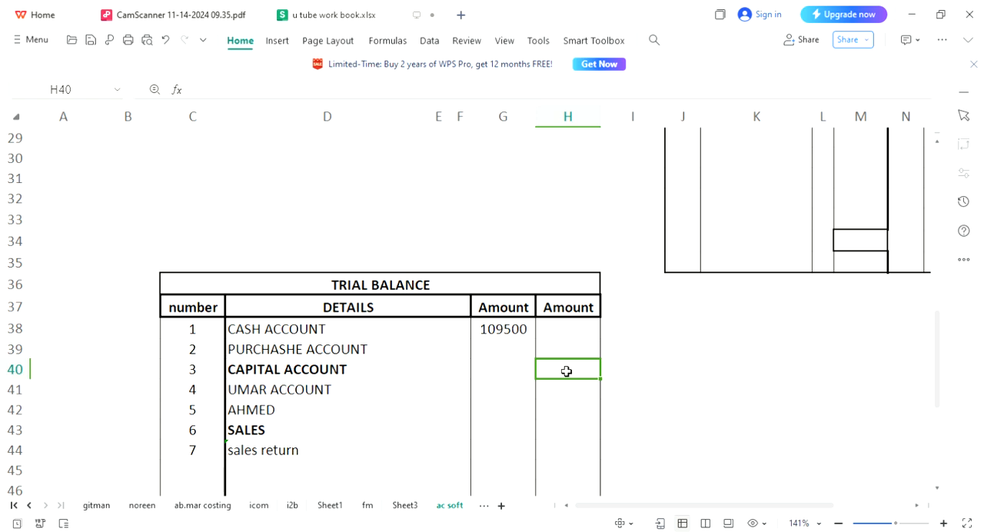
Apply thick box borders to G49 and H49 as the total cells of the trial balance's two amount columns.
left_click(521, 424)
key("Down")
key("Down")
key("Down")
key("Down")
key("Down")
key("Down")
key("Left")
key("Left")
key("Left")
key("Right")
key("Right")
key("Right")
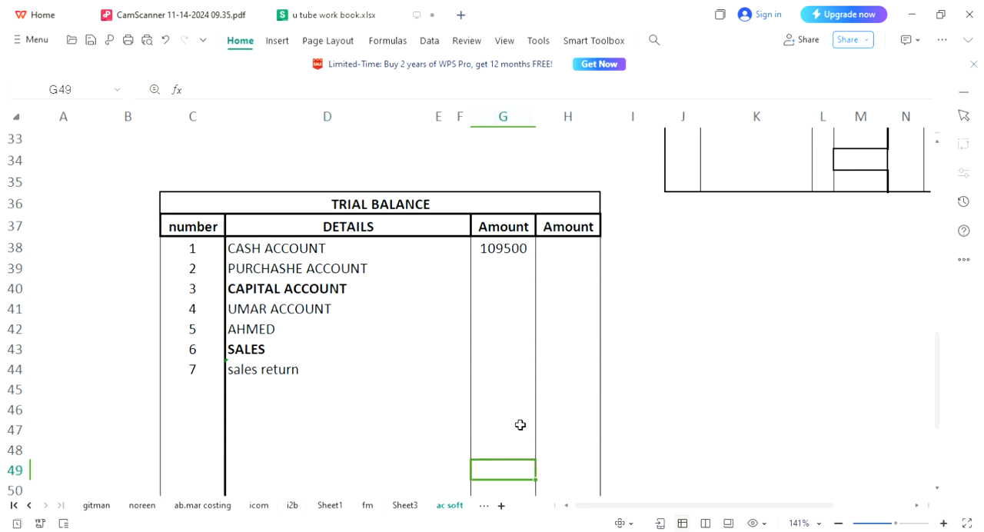
left_click(244, 46)
key("Tab")
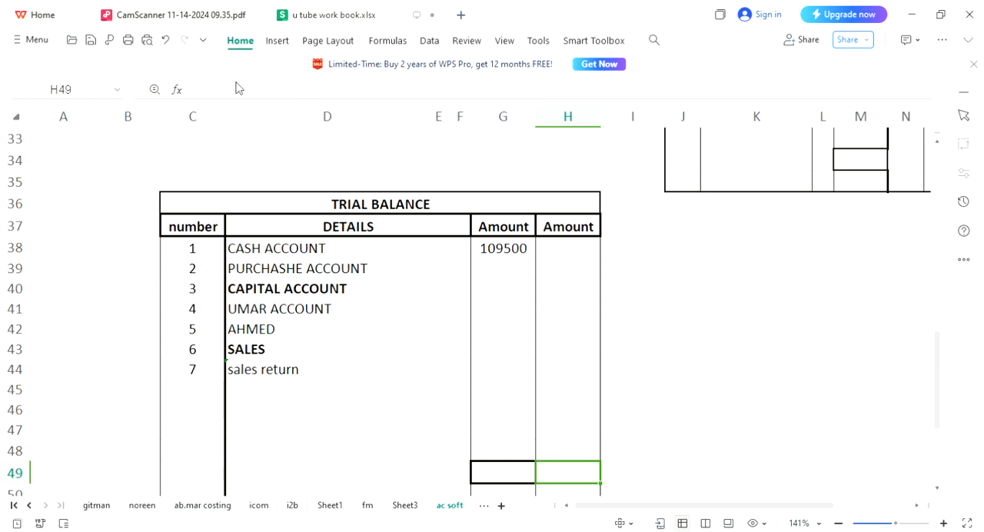
left_click(699, 398)
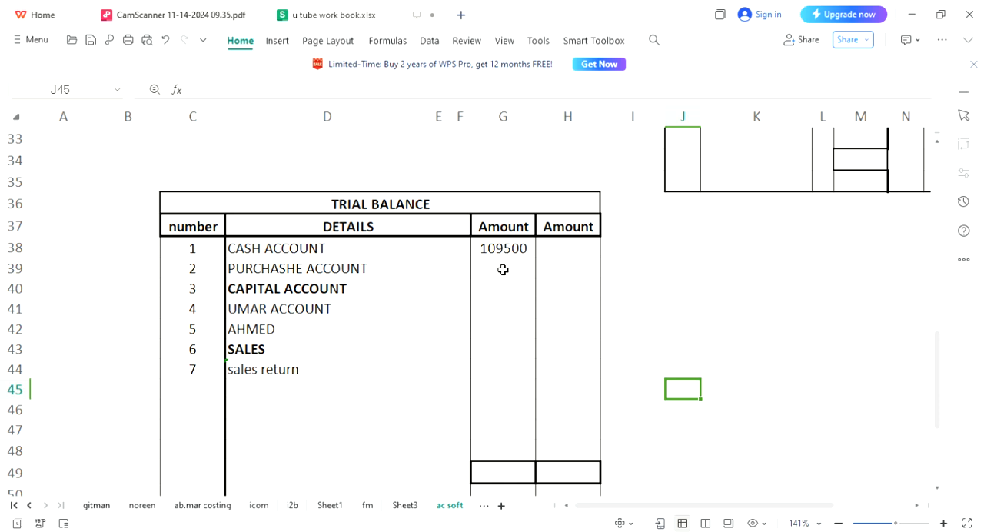
Check the balance b/d in the CASH ACCOUNT ledger against the cash amount in the trial balance.
key("Page_Up")
key("Page_Up")
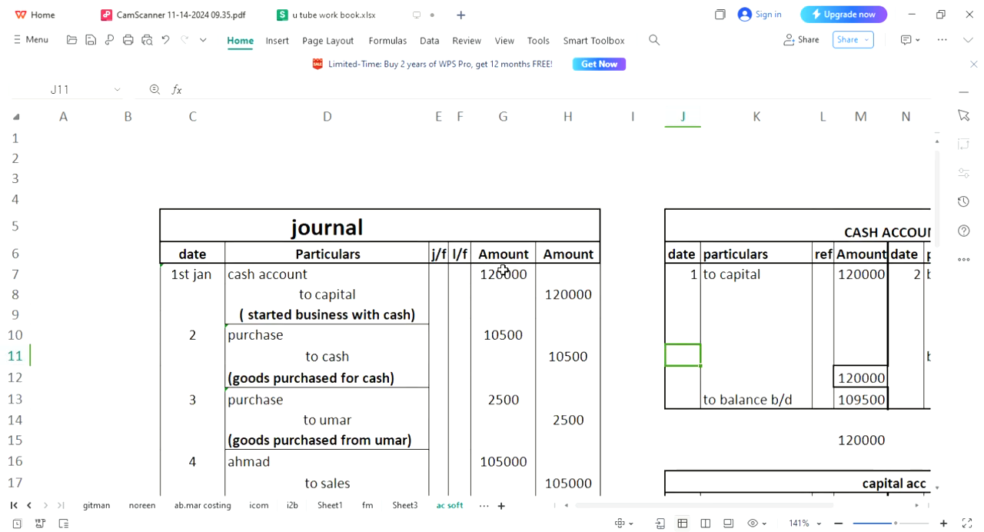
left_click(910, 226)
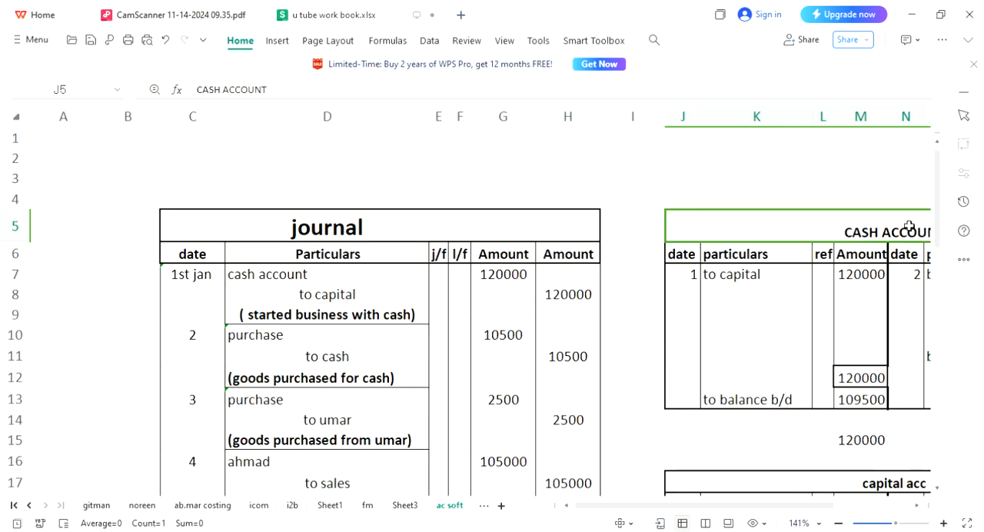
key("Right")
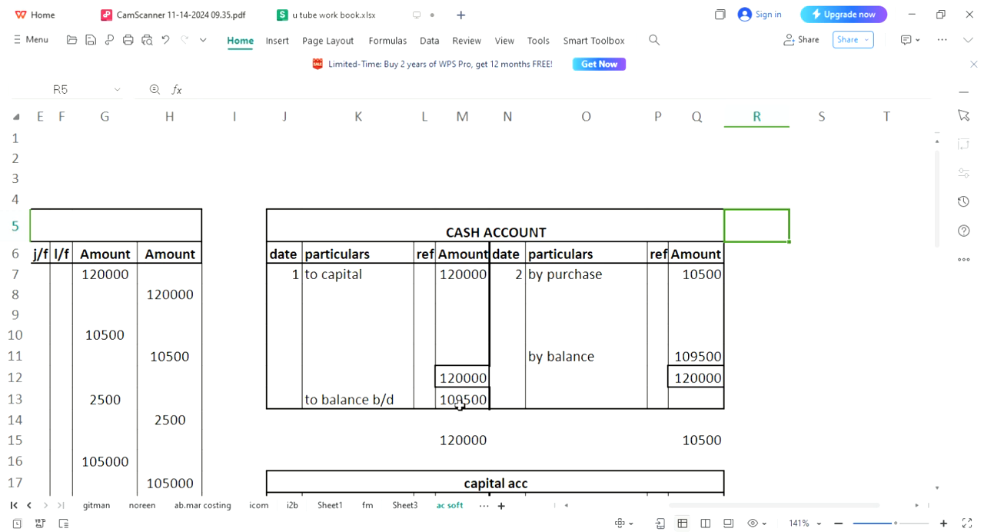
key("Page_Down")
key("Page_Down")
key("Home")
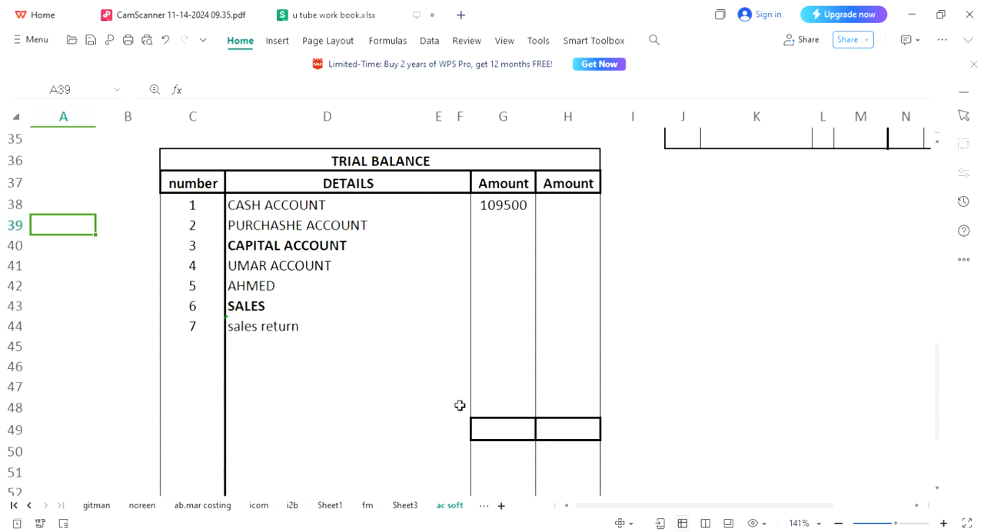